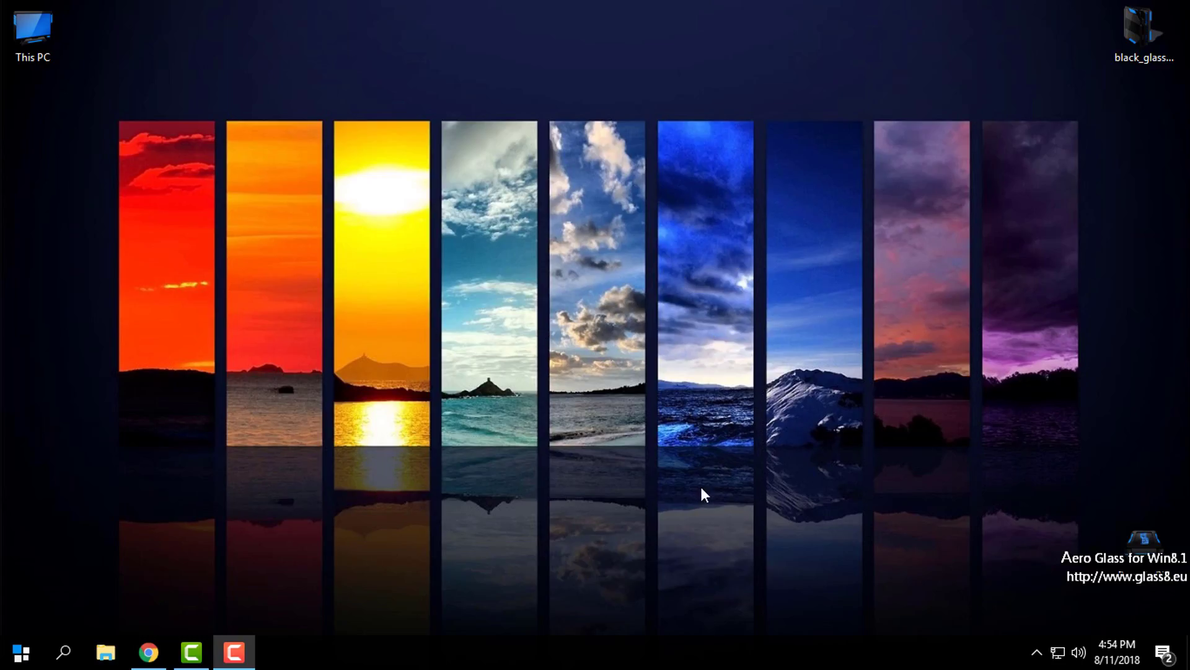
# Step: Restore the Chrome window showing the WinCustomize Green-Theme skin download page
pyautogui.moveTo(623, 626)
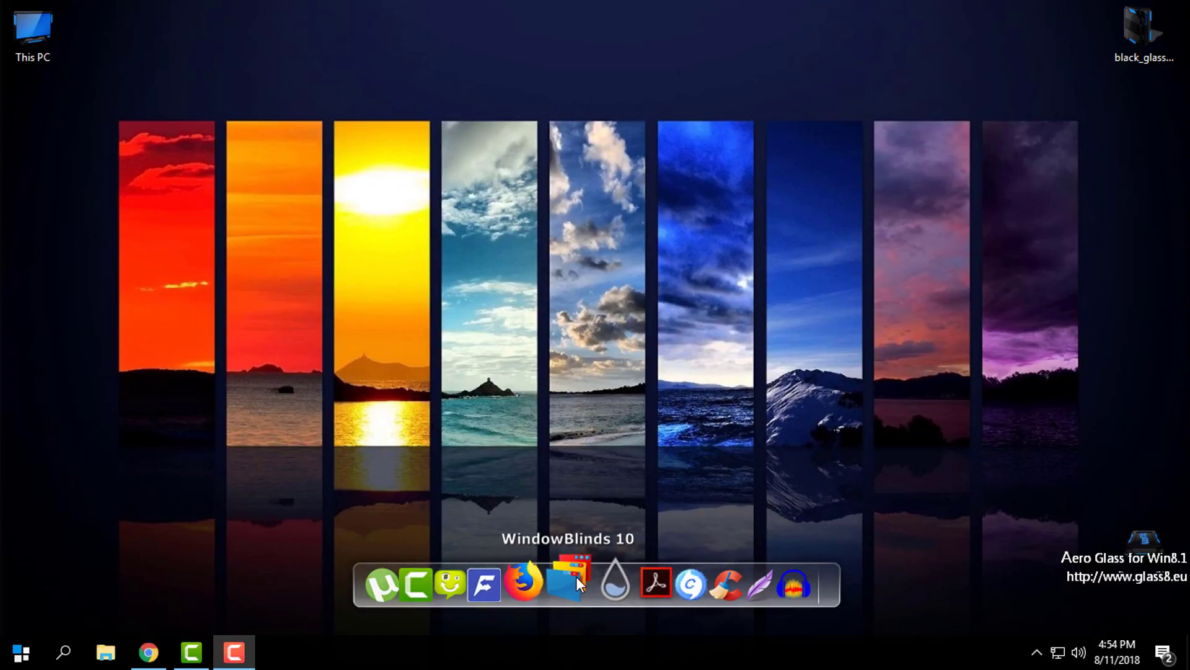
pyautogui.click(153, 653)
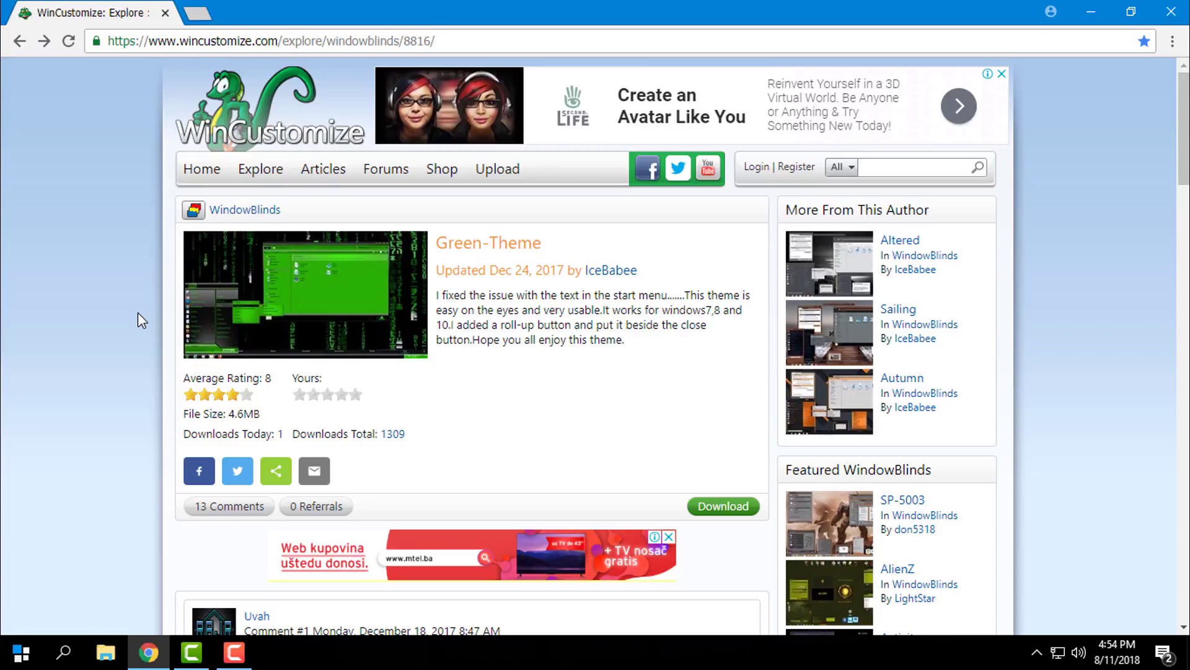
# Step: Download Green_theme.zip (4.6 MB) from the Green-Theme page and make the Chrome window smaller
pyautogui.click(1093, 13)
pyautogui.moveTo(576, 589)
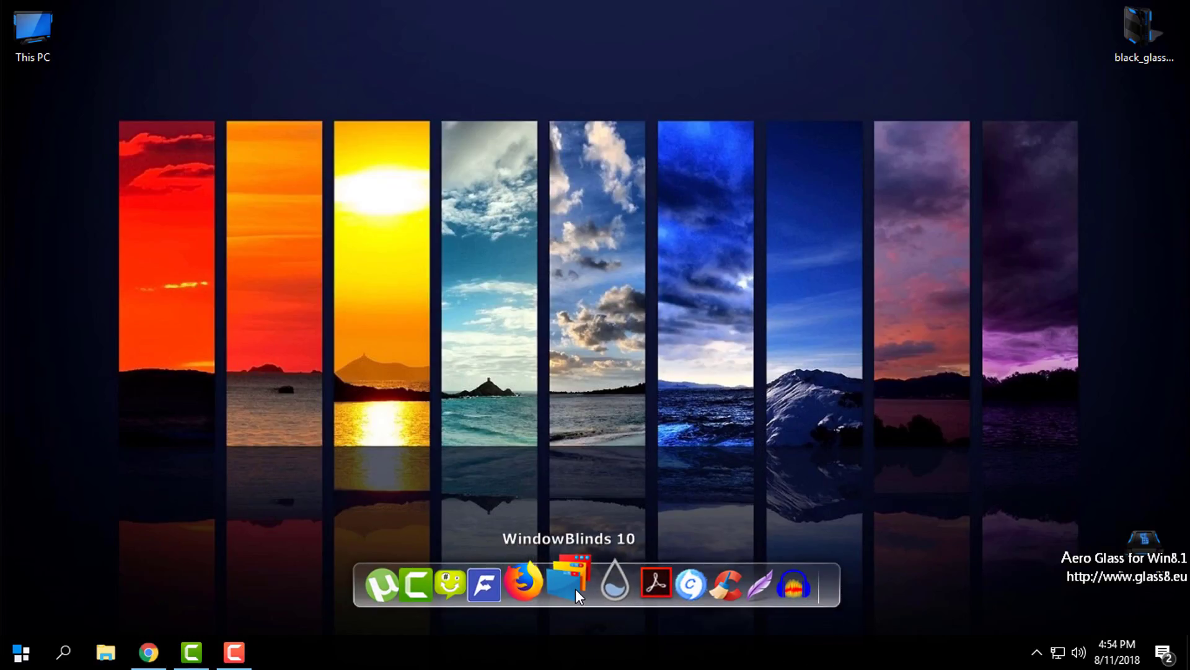
pyautogui.click(149, 652)
pyautogui.click(485, 41)
pyautogui.click(485, 41)
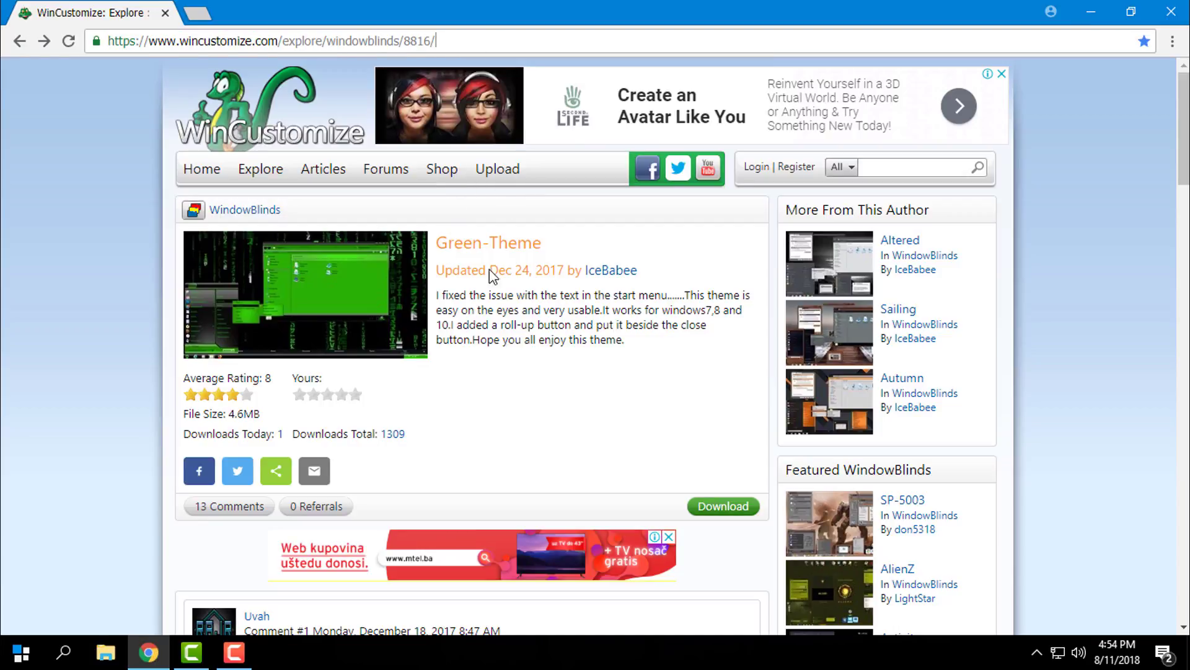
pyautogui.scroll(-1, 544, 363)
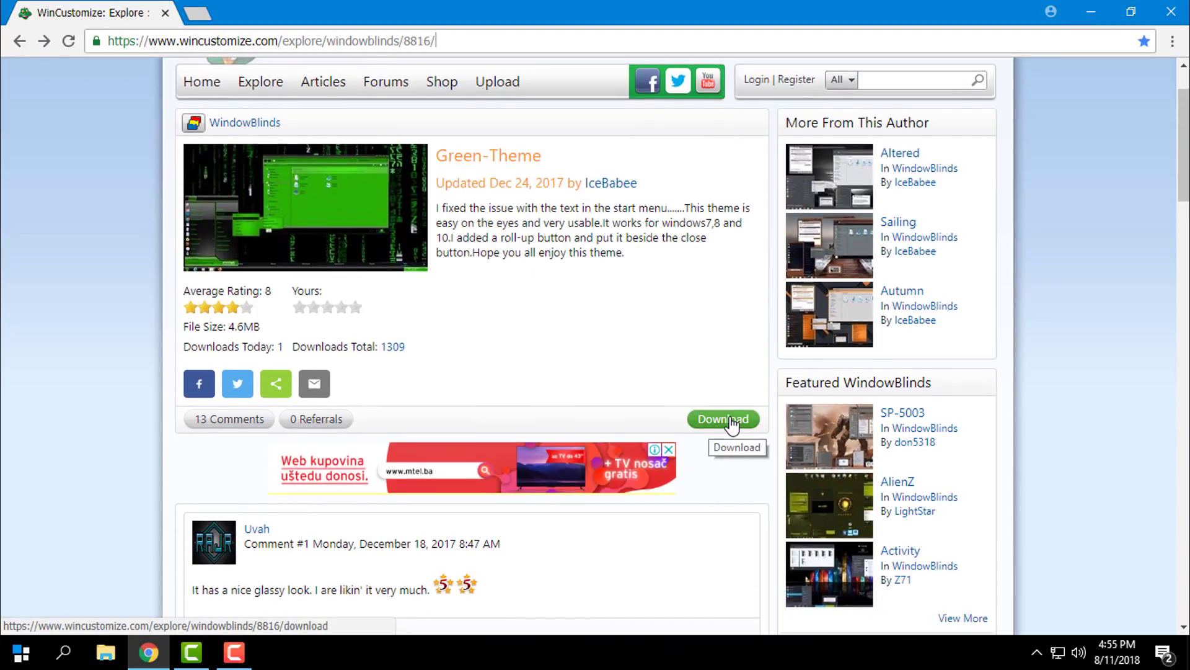
pyautogui.click(733, 426)
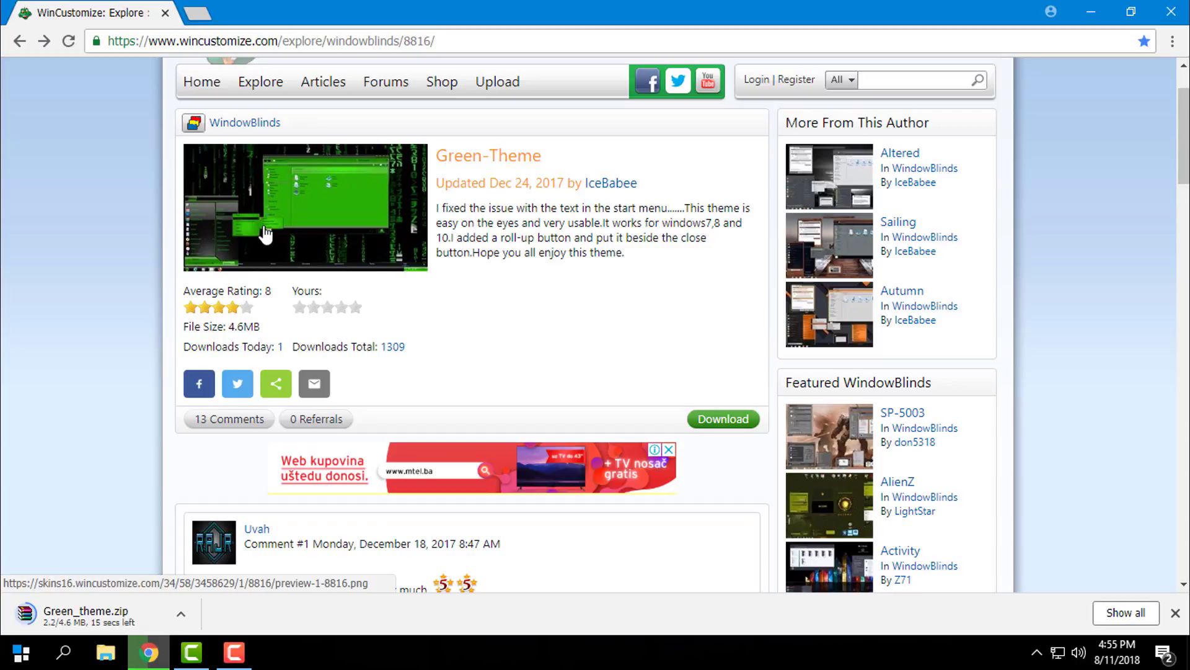
pyautogui.moveTo(438, 9); pyautogui.dragTo(696, 44)
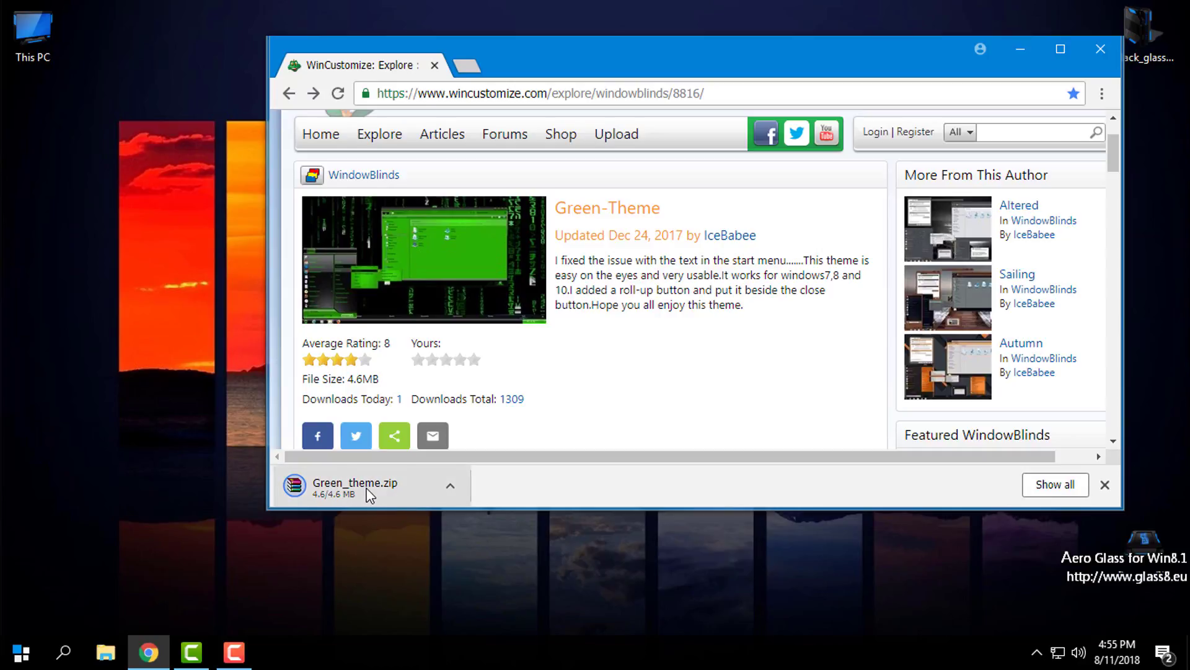
# Step: Copy the downloaded Green_theme.zip onto the desktop and close Chrome
pyautogui.moveTo(353, 489); pyautogui.dragTo(101, 218)
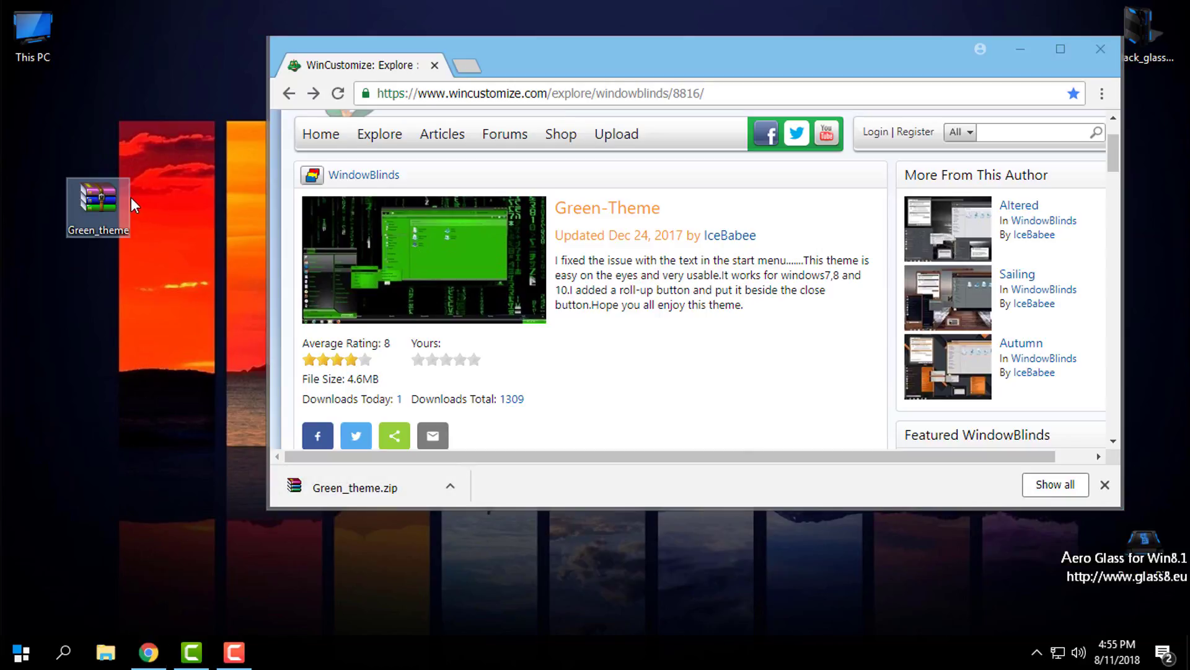
pyautogui.click(155, 203)
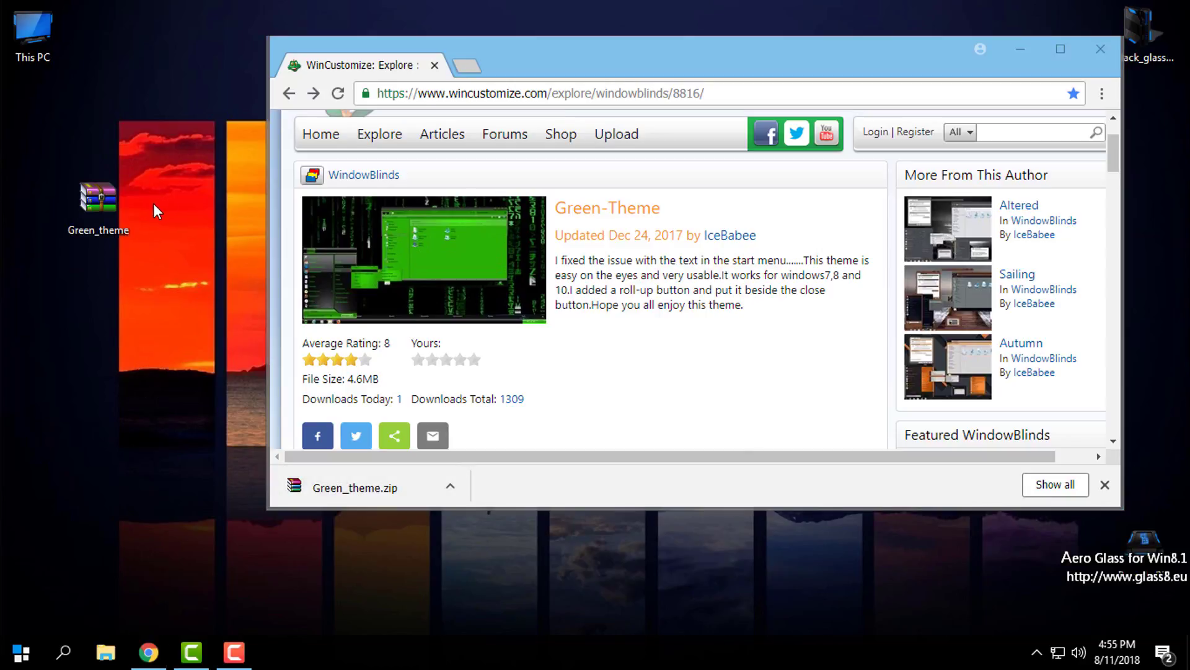
pyautogui.click(1111, 46)
# Step: Extract Green_theme.zip with WinRAR into a Green_theme folder on the desktop
pyautogui.rightClick(276, 167)
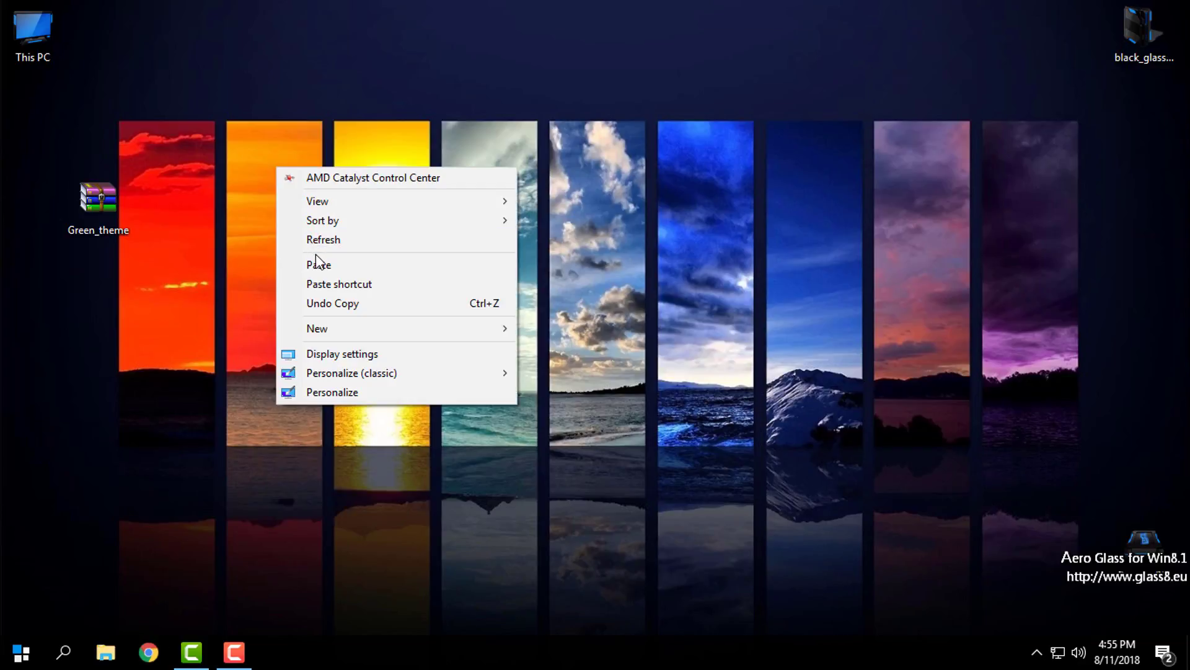
pyautogui.click(93, 199)
pyautogui.rightClick(91, 186)
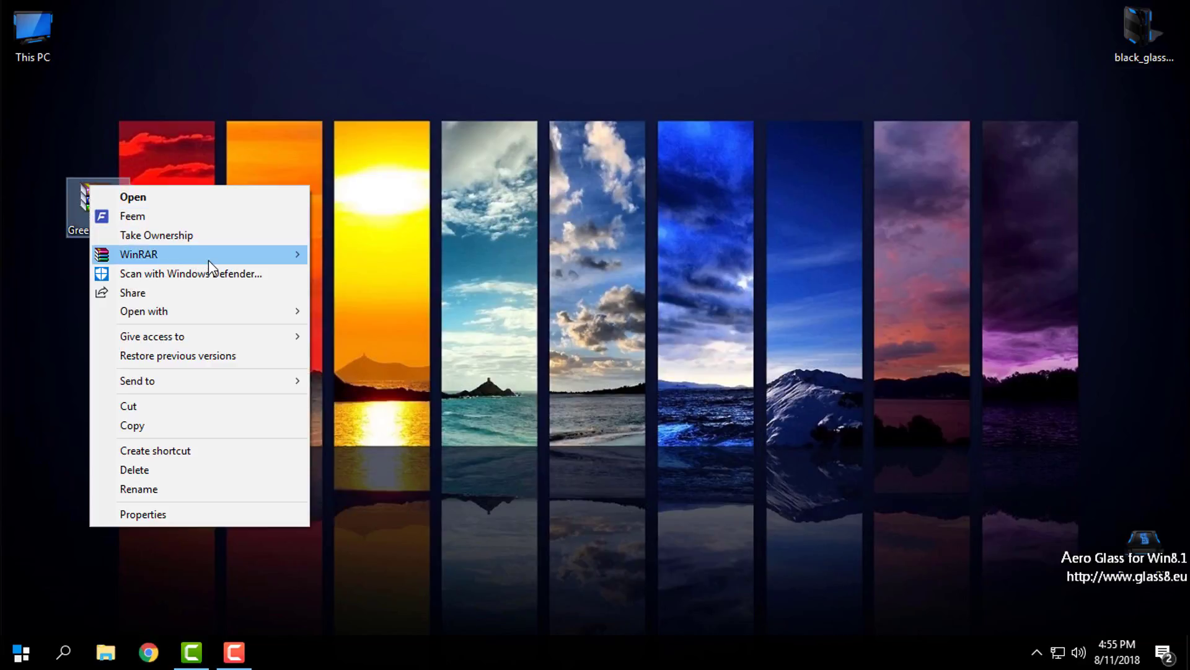
pyautogui.moveTo(211, 258)
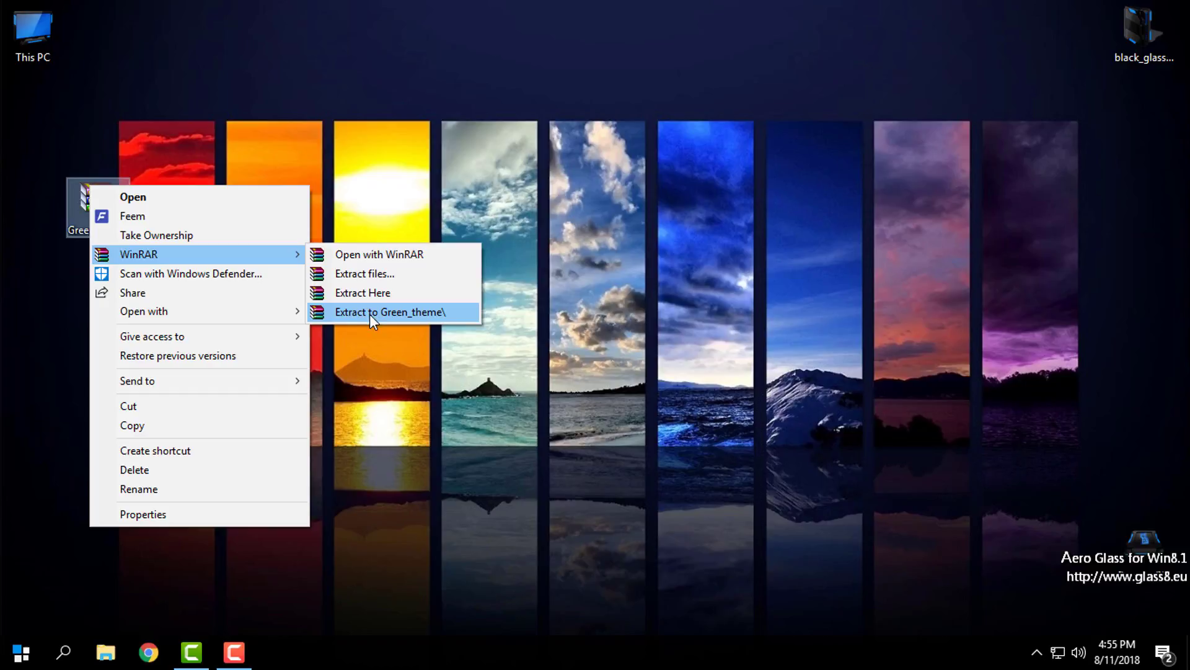
pyautogui.click(433, 315)
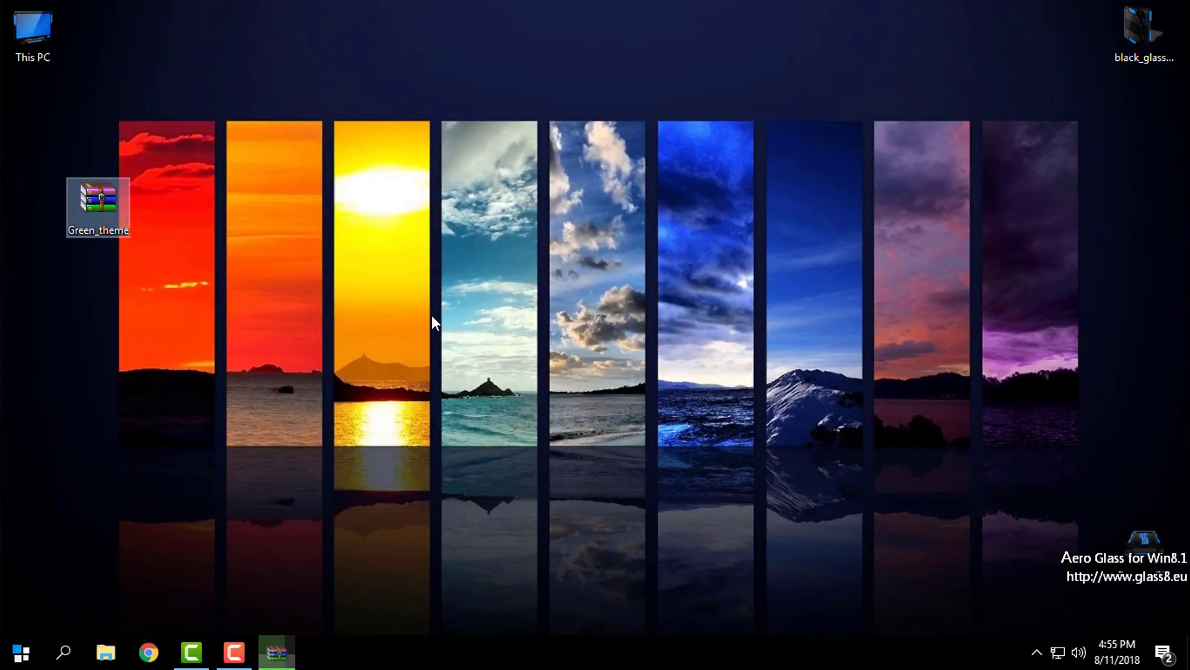
pyautogui.moveTo(109, 214); pyautogui.dragTo(28, 197)
# Step: Install the Green-Theme skin from Green_theme\Green_theme with Install this skin, then close the folder
pyautogui.doubleClick(28, 115)
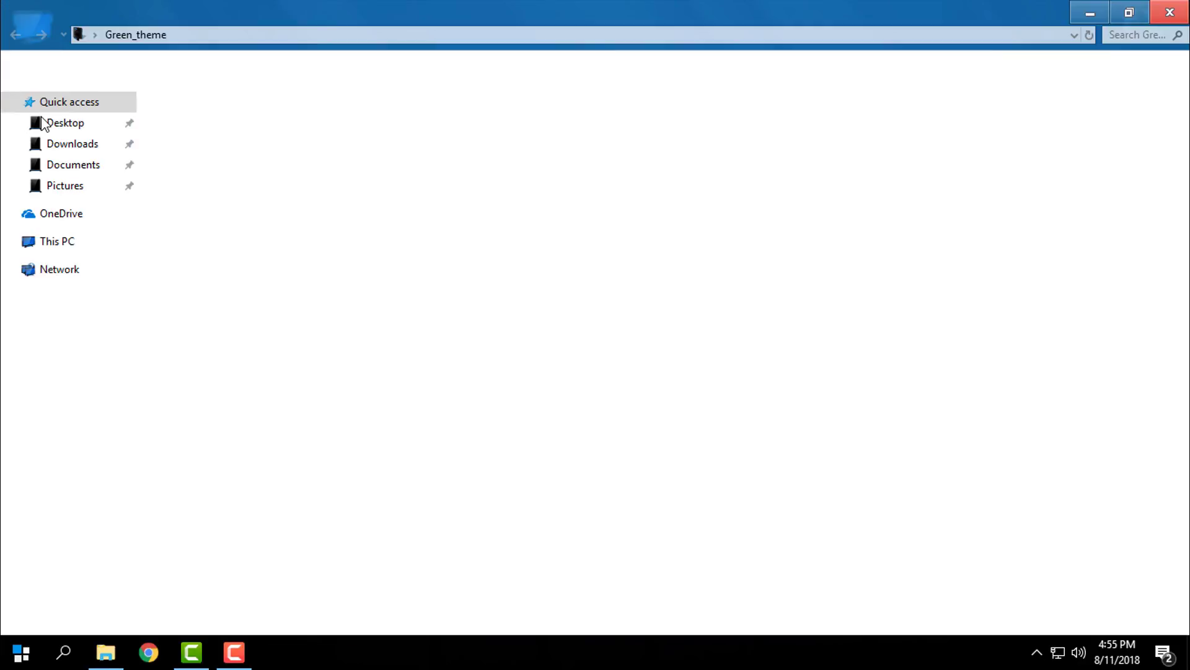
pyautogui.doubleClick(188, 114)
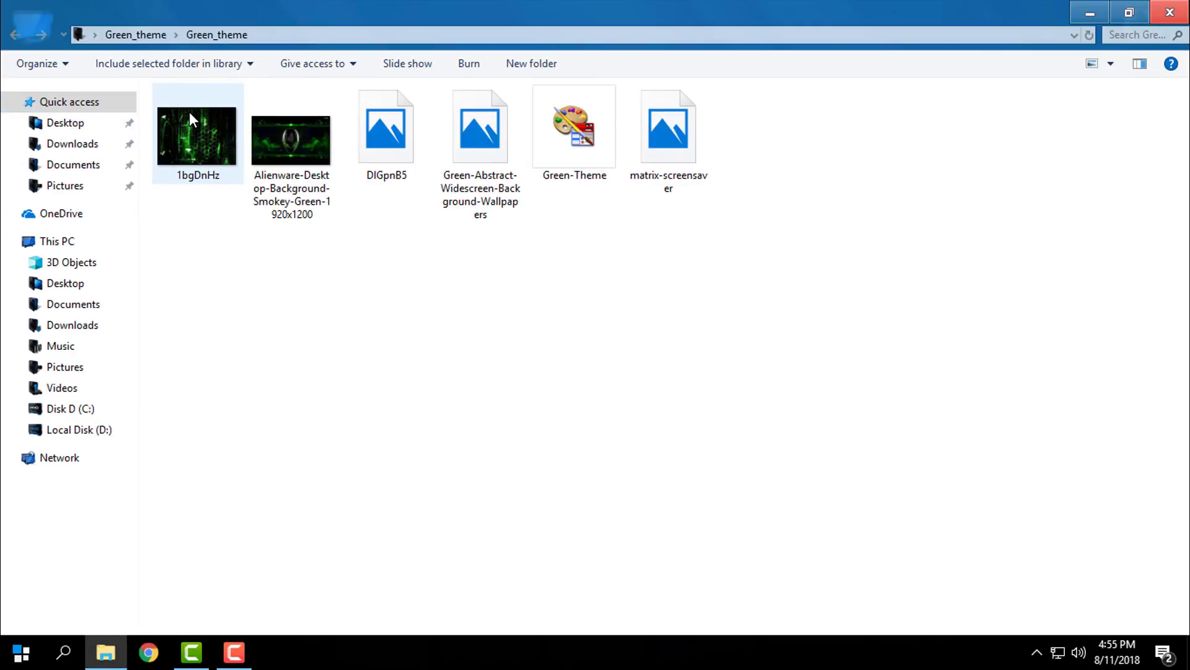
pyautogui.moveTo(497, 260); pyautogui.dragTo(687, 409)
pyautogui.click(578, 151)
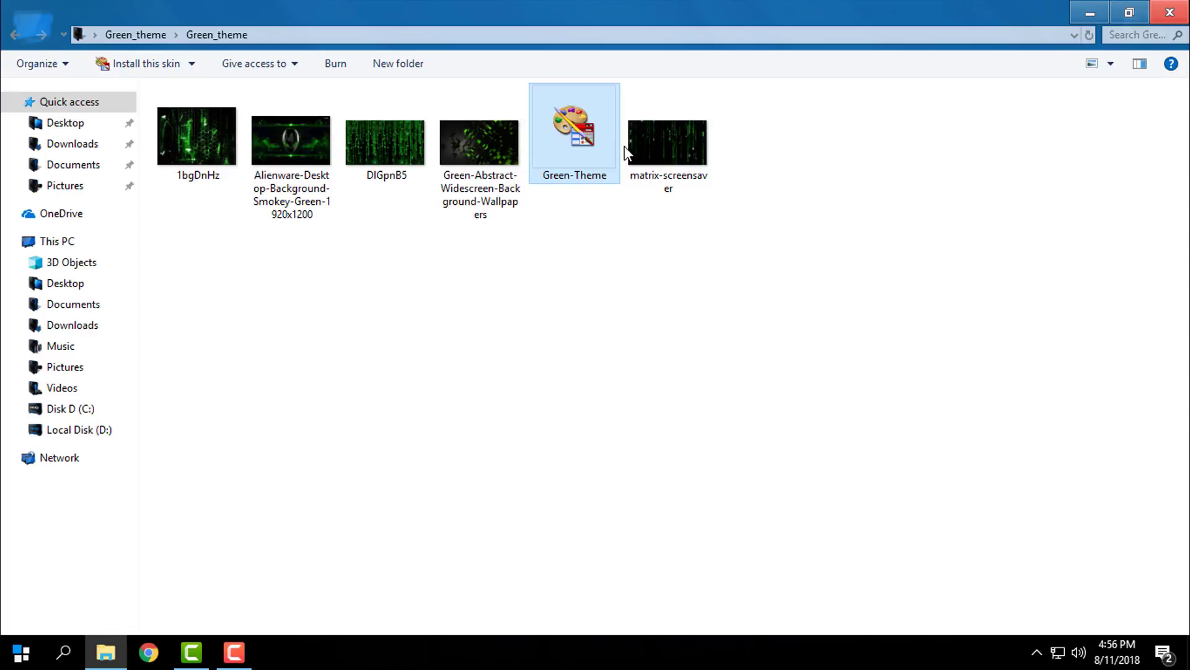
pyautogui.rightClick(568, 125)
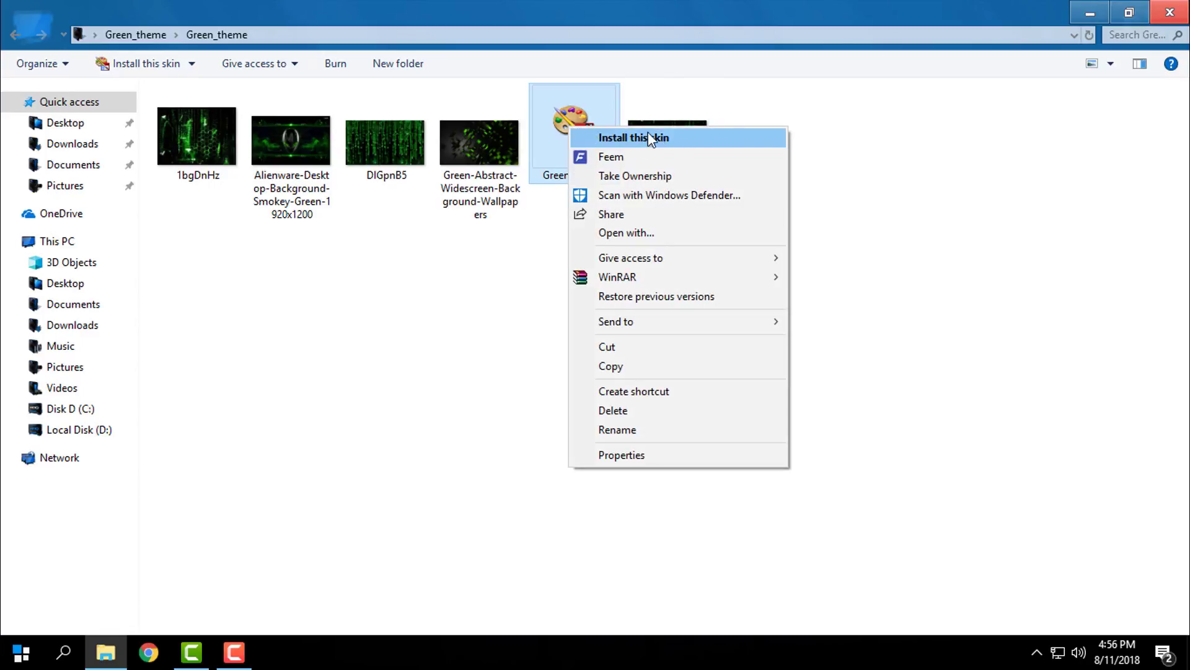
pyautogui.click(682, 136)
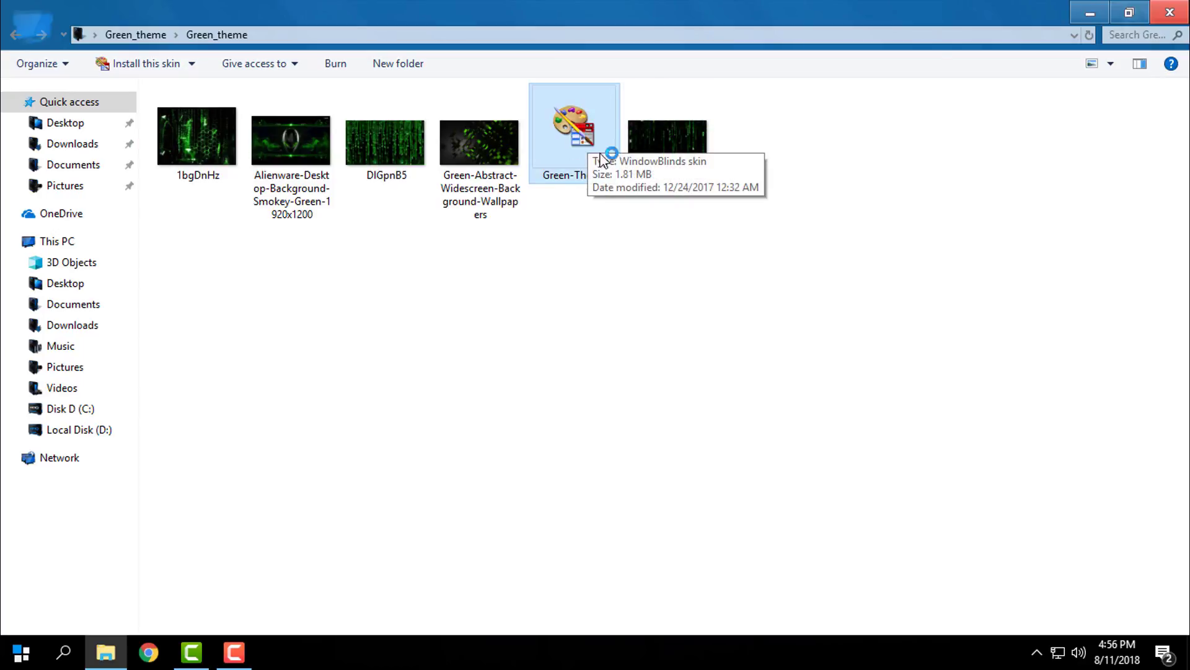
pyautogui.click(1171, 13)
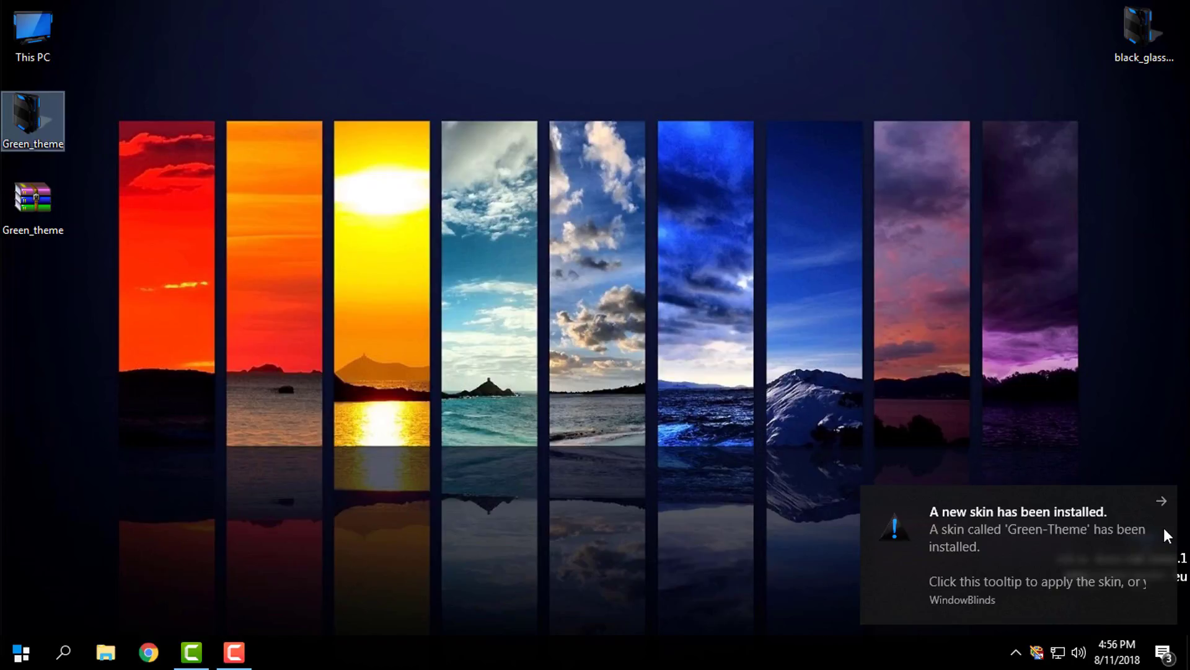
# Step: Select the Green Theme skin in WindowBlinds, apply it to the desktop and close WindowBlinds
pyautogui.click(1162, 501)
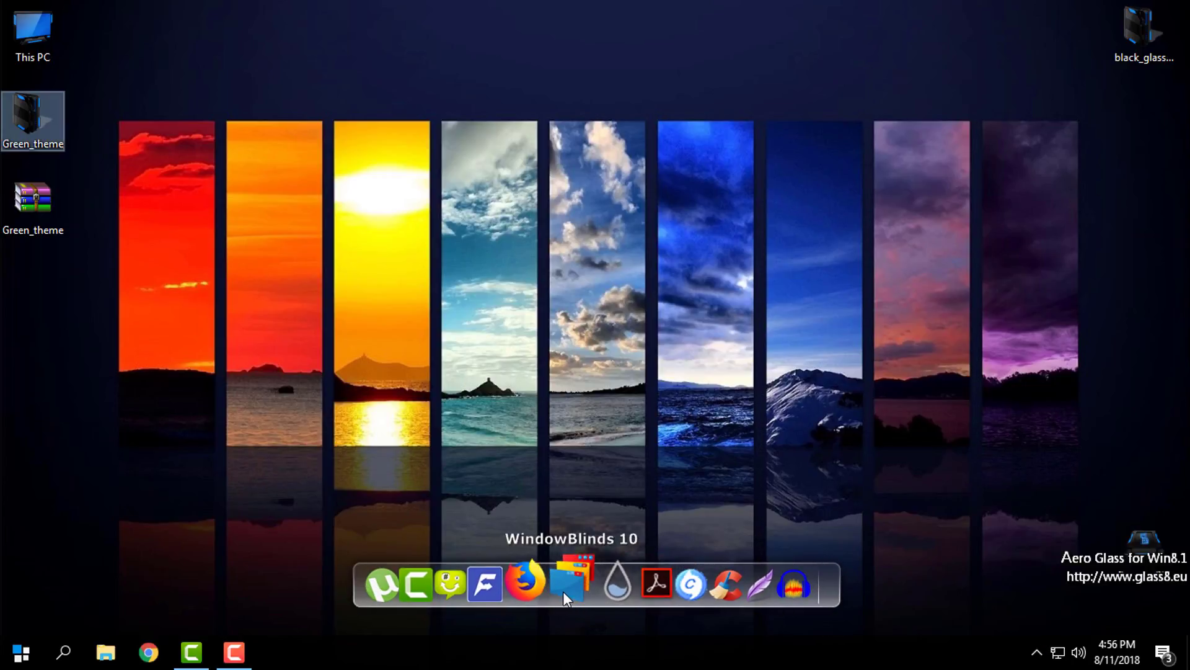
pyautogui.click(572, 583)
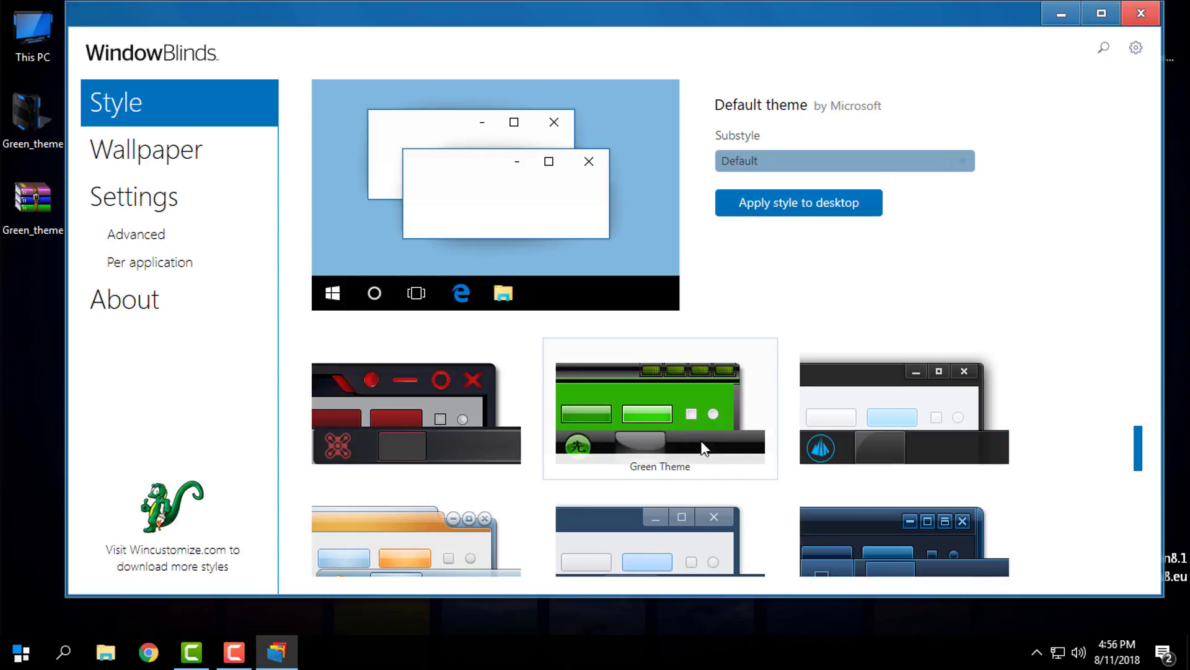
pyautogui.click(672, 405)
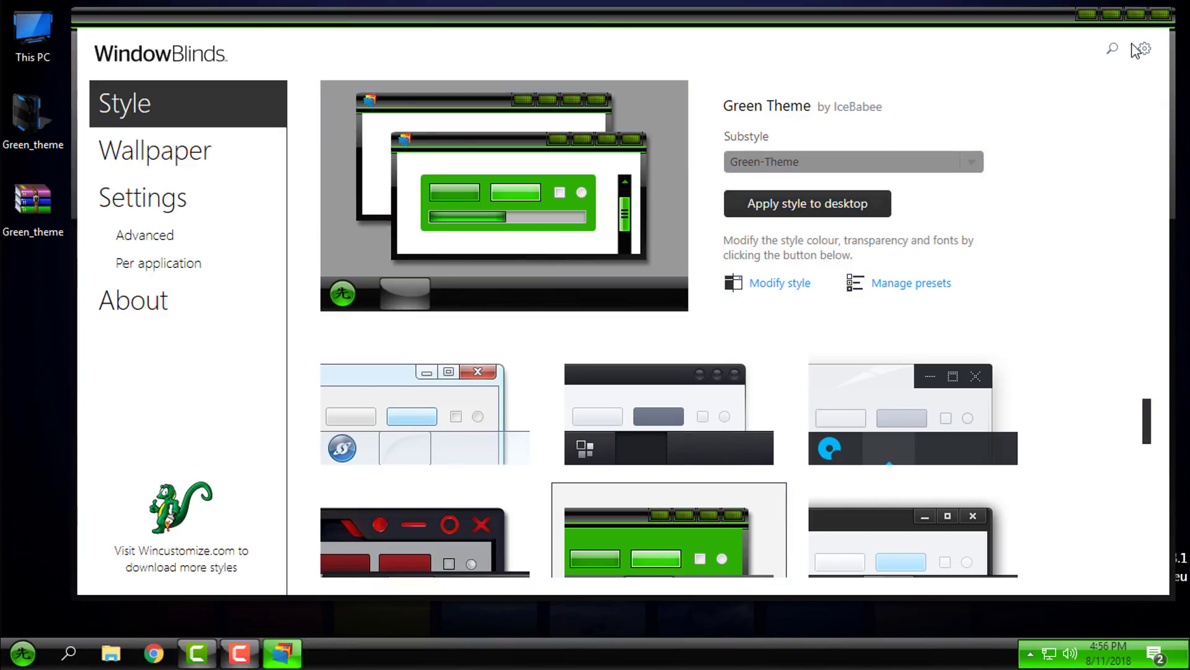
pyautogui.click(1160, 14)
pyautogui.rightClick(469, 180)
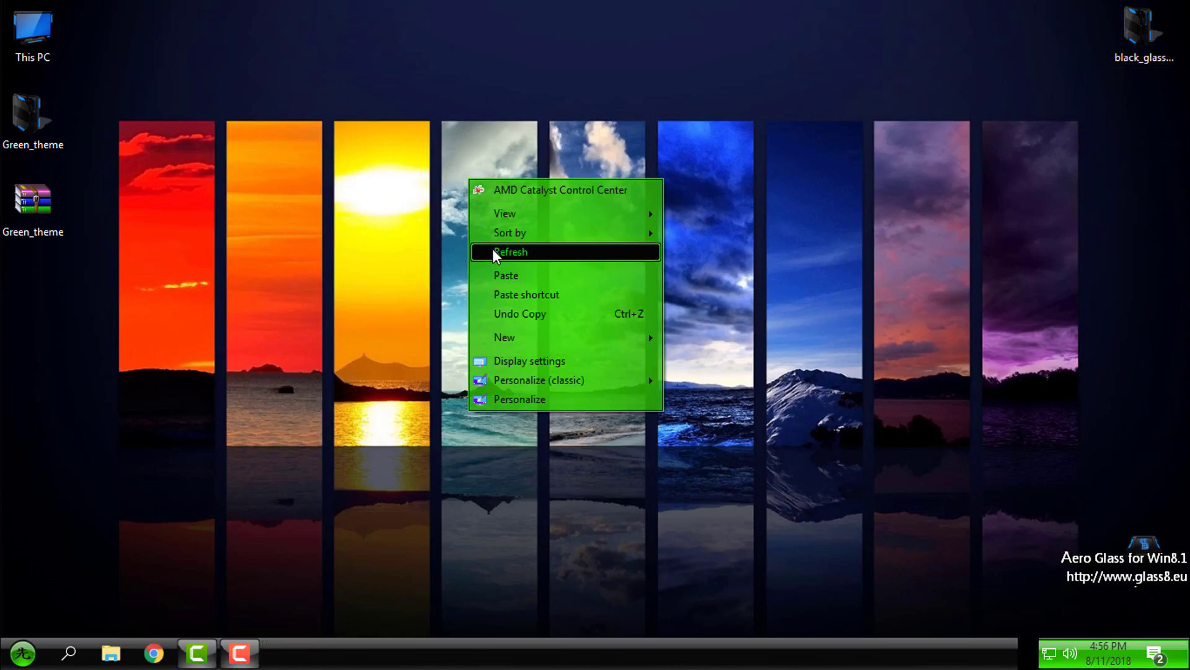
pyautogui.click(315, 436)
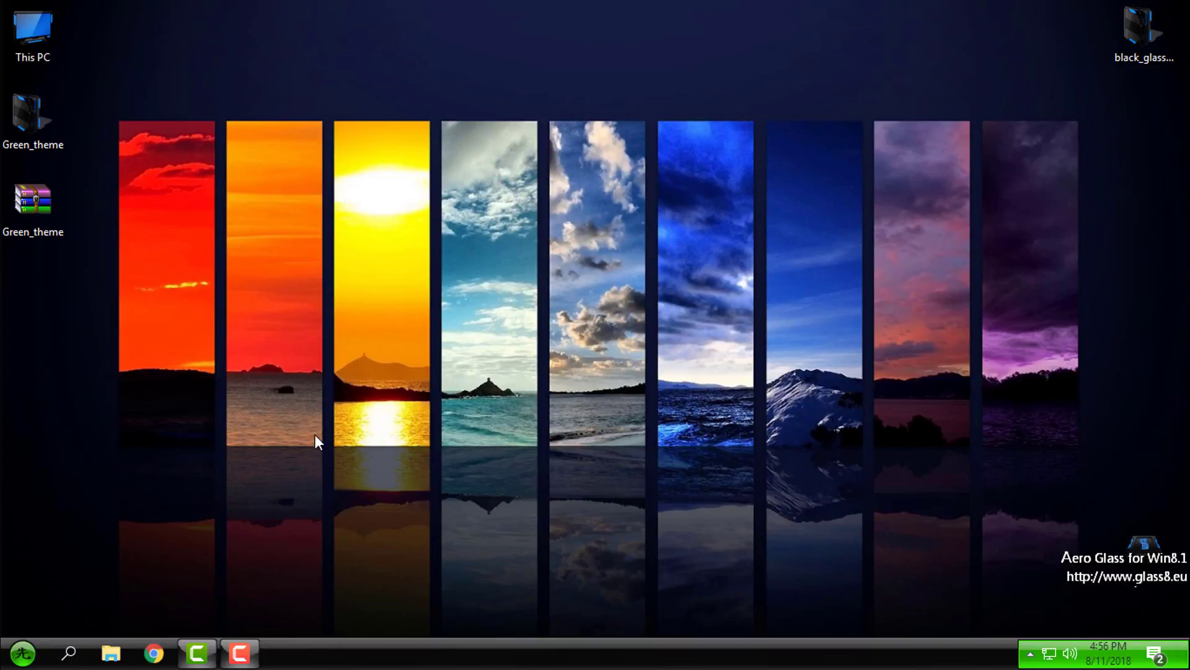
pyautogui.click(23, 653)
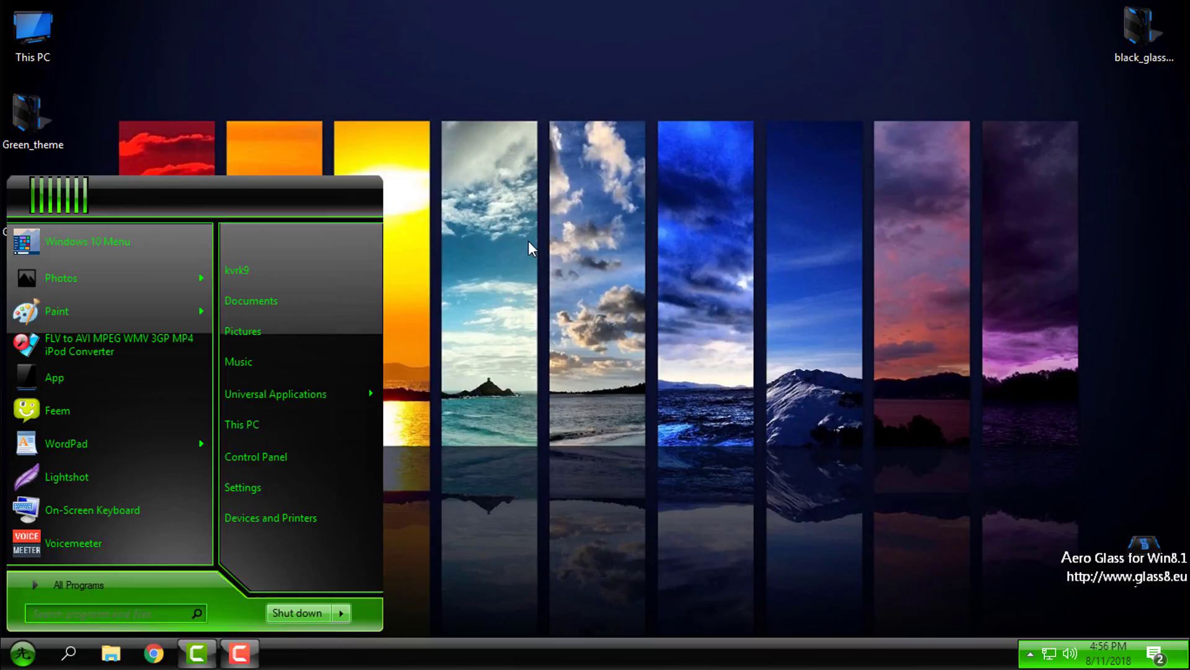
pyautogui.click(534, 303)
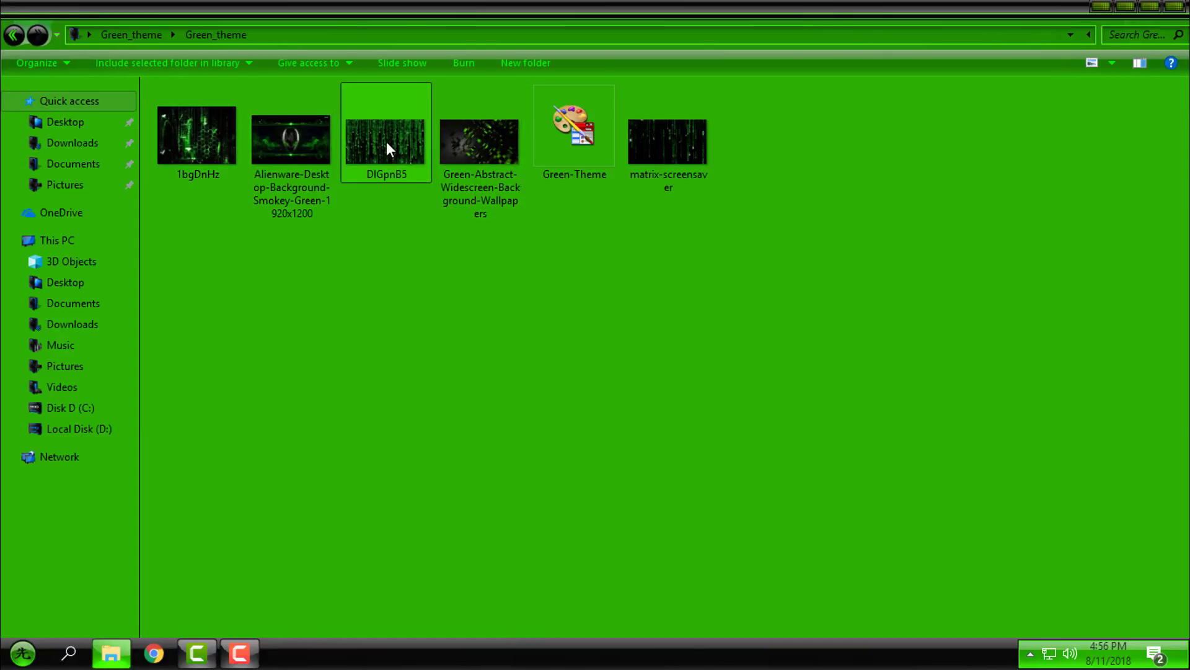
# Step: Open matrix-screensaver.jpg from the Green_theme folder in the Photos viewer
pyautogui.click(677, 144)
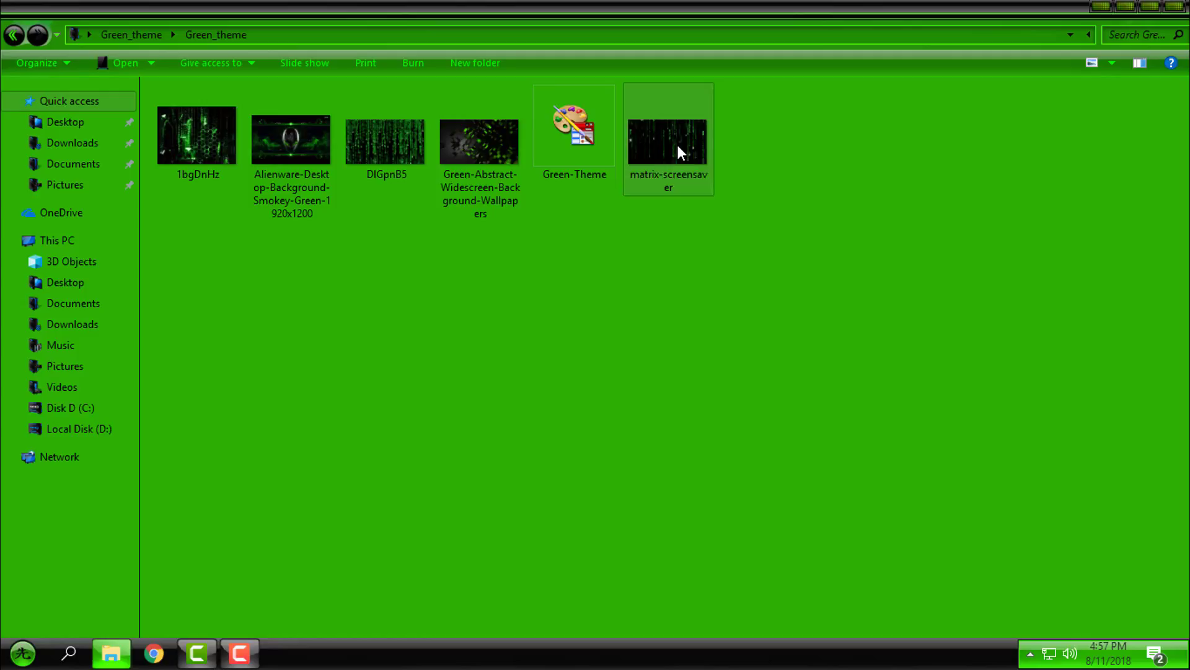
pyautogui.doubleClick(677, 144)
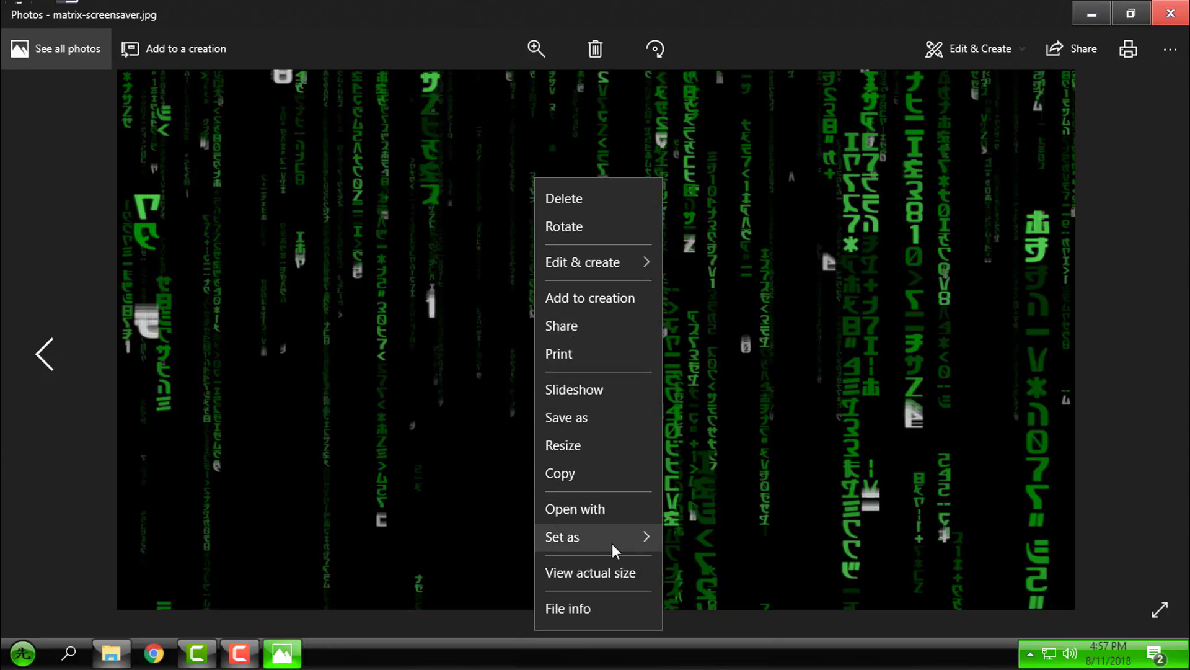
# Step: Set the matrix-screensaver image as the desktop background and preview it with the Start menu
pyautogui.moveTo(612, 537)
pyautogui.click(733, 473)
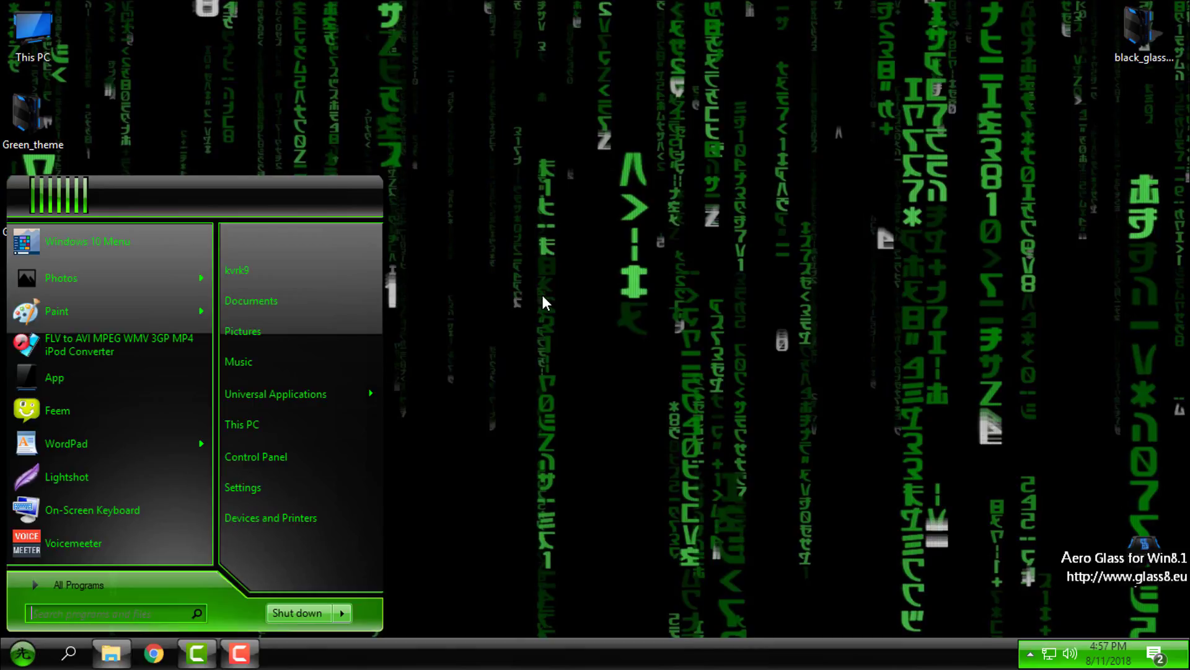
pyautogui.click(541, 292)
pyautogui.click(121, 656)
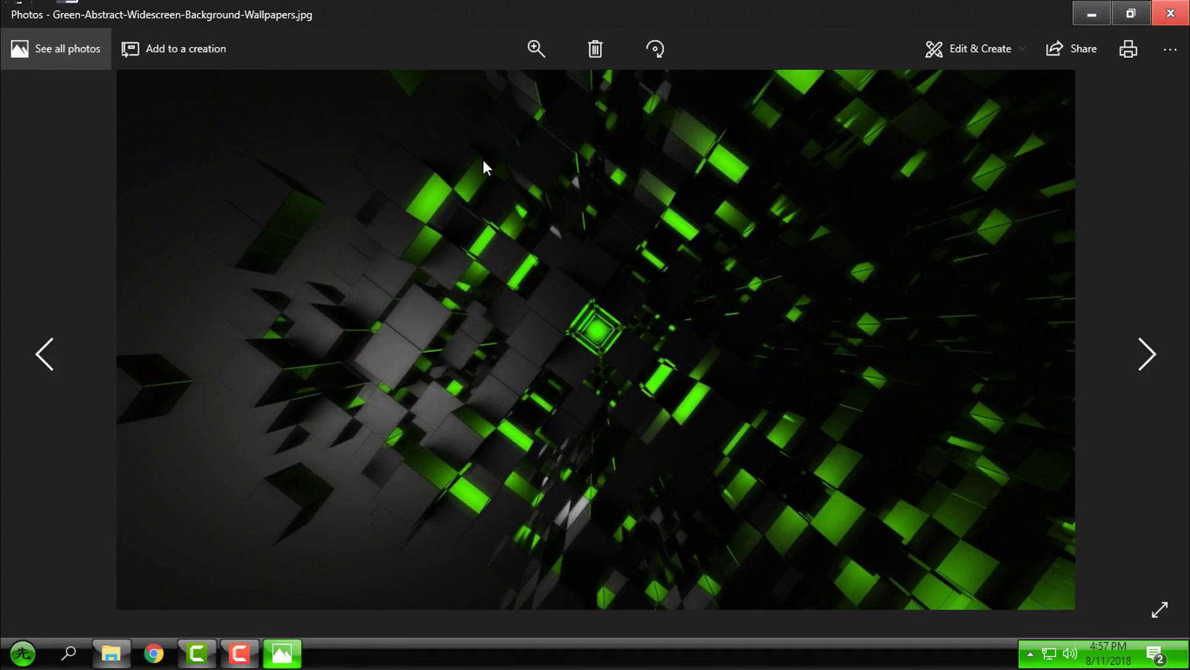
# Step: Browse the green wallpapers to the Alienware Smokey Green image and set it as background
pyautogui.click(48, 376)
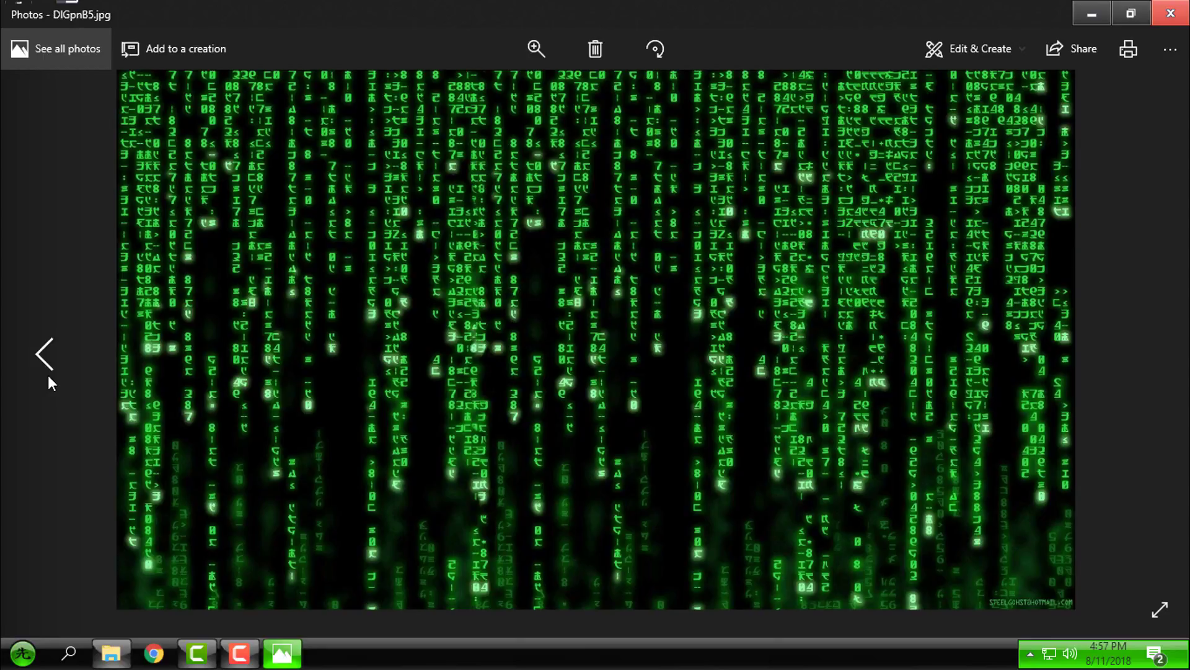
pyautogui.click(49, 377)
pyautogui.click(49, 377)
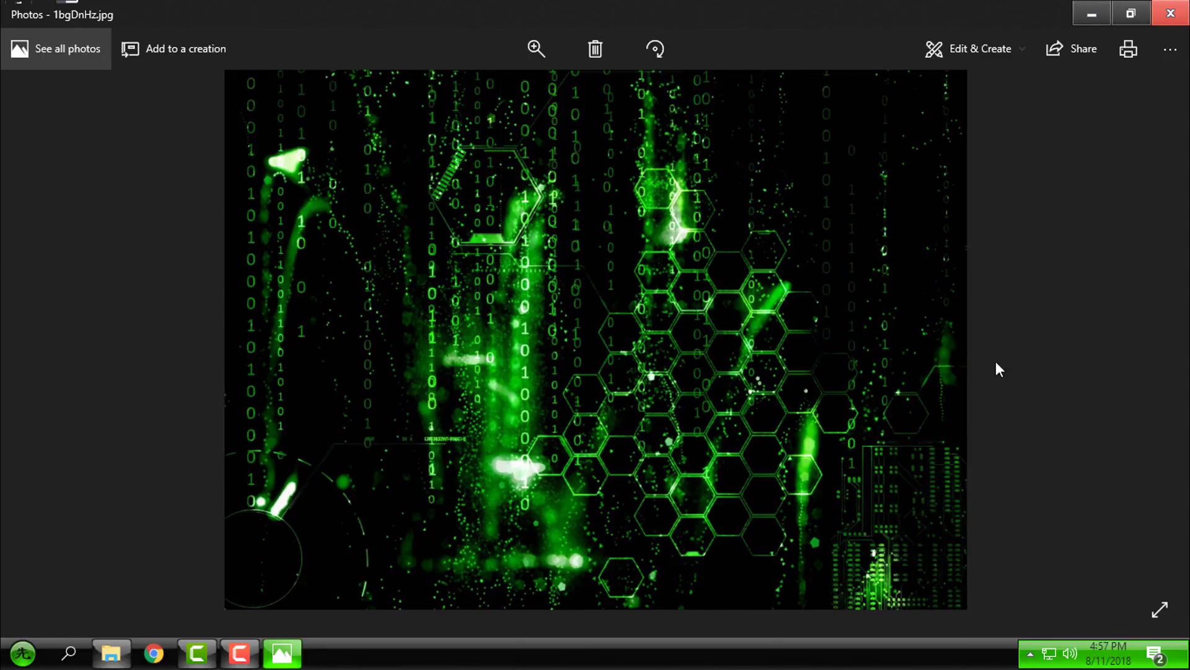
pyautogui.click(1155, 364)
pyautogui.click(1155, 364)
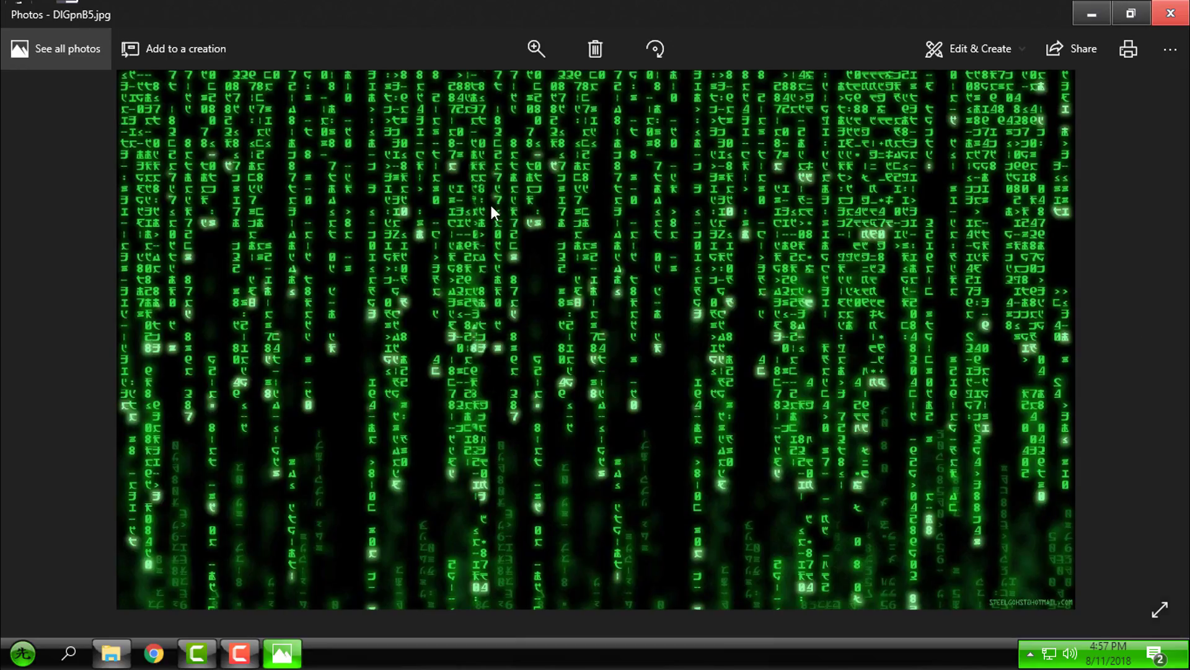
pyautogui.click(44, 354)
pyautogui.rightClick(376, 194)
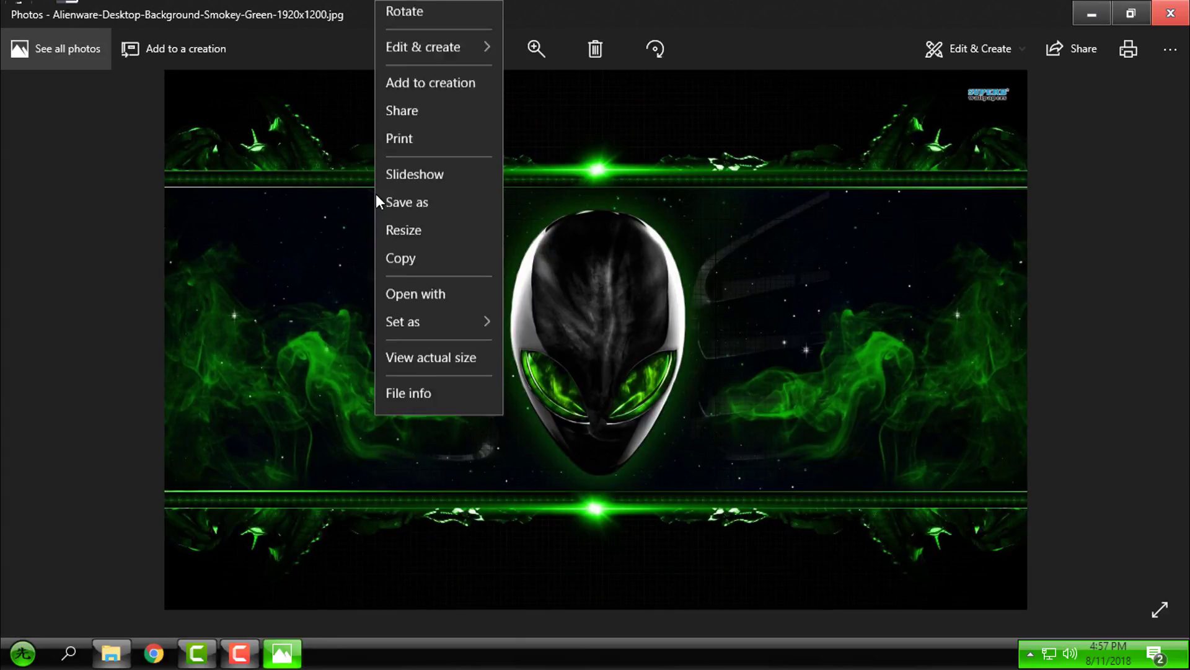
pyautogui.moveTo(462, 358)
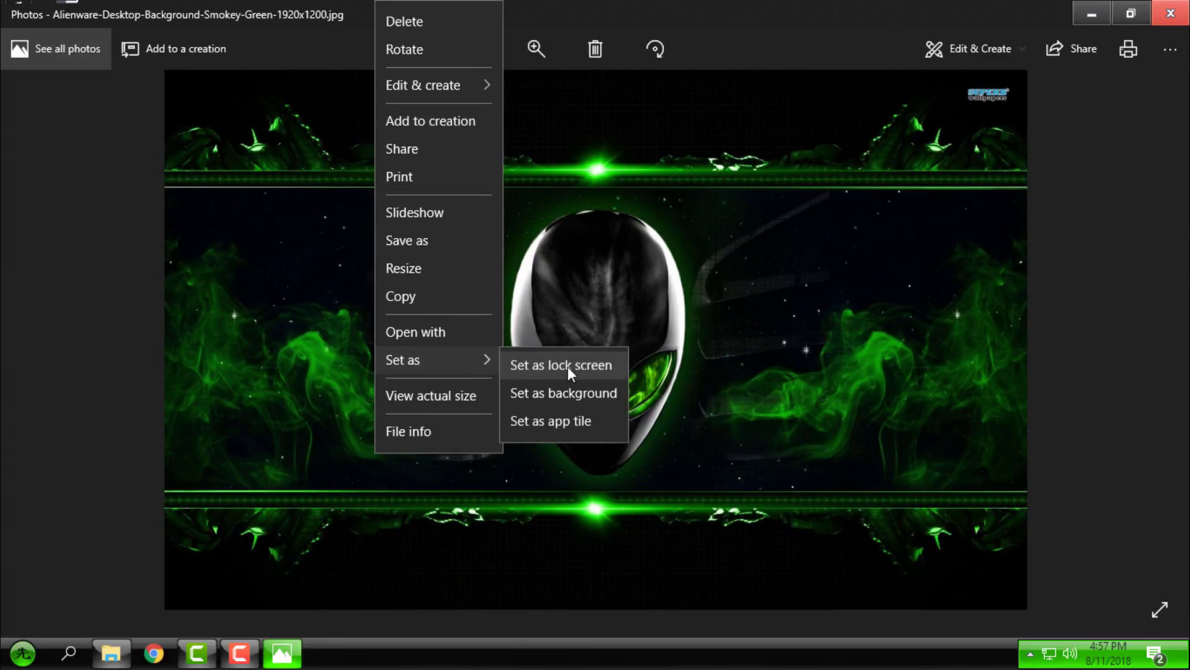
pyautogui.click(560, 398)
# Step: Close Photos, show This PC in a smaller resized Explorer window, then close it
pyautogui.click(1170, 14)
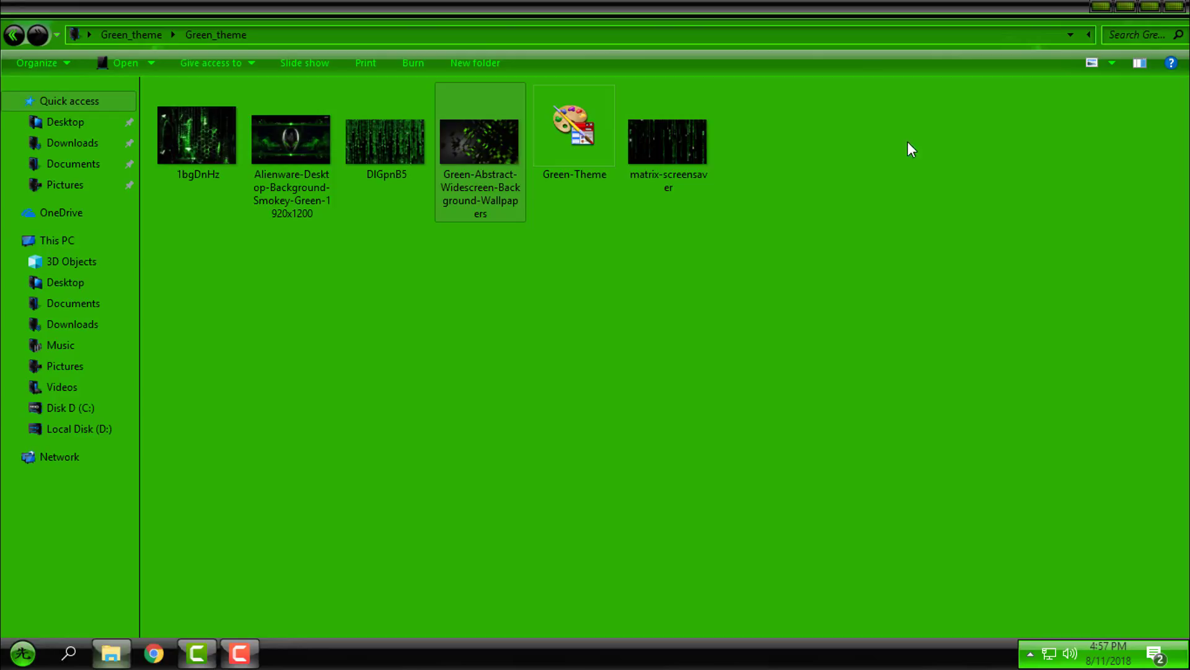
pyautogui.click(65, 241)
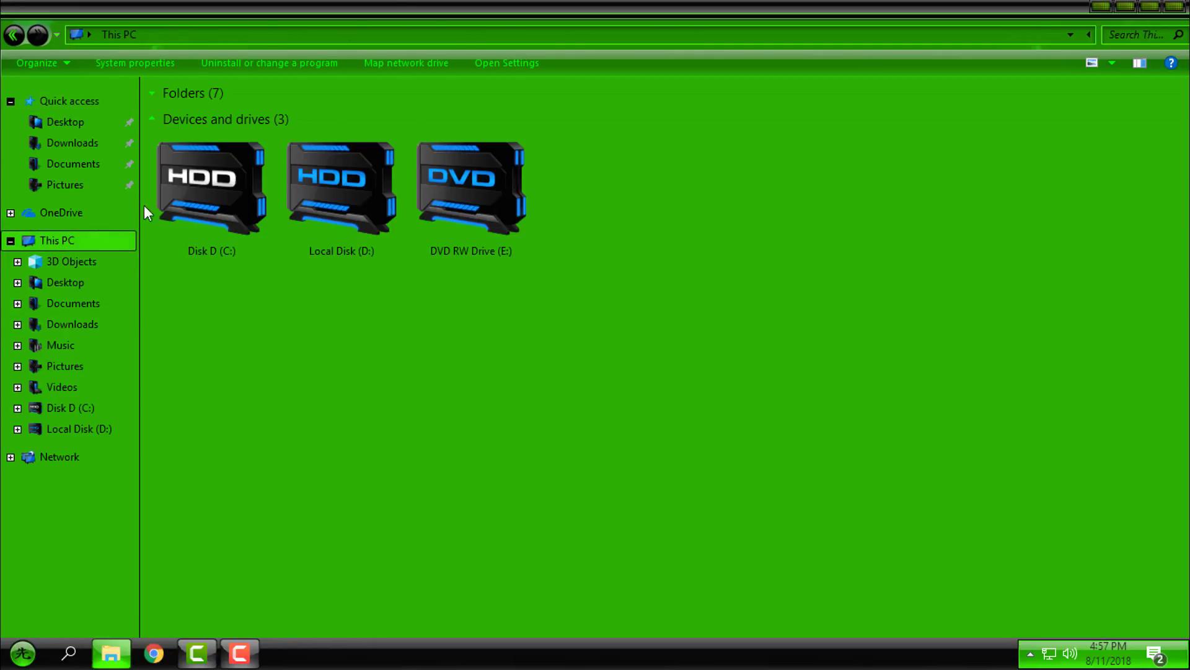
pyautogui.moveTo(434, 10); pyautogui.dragTo(773, 69)
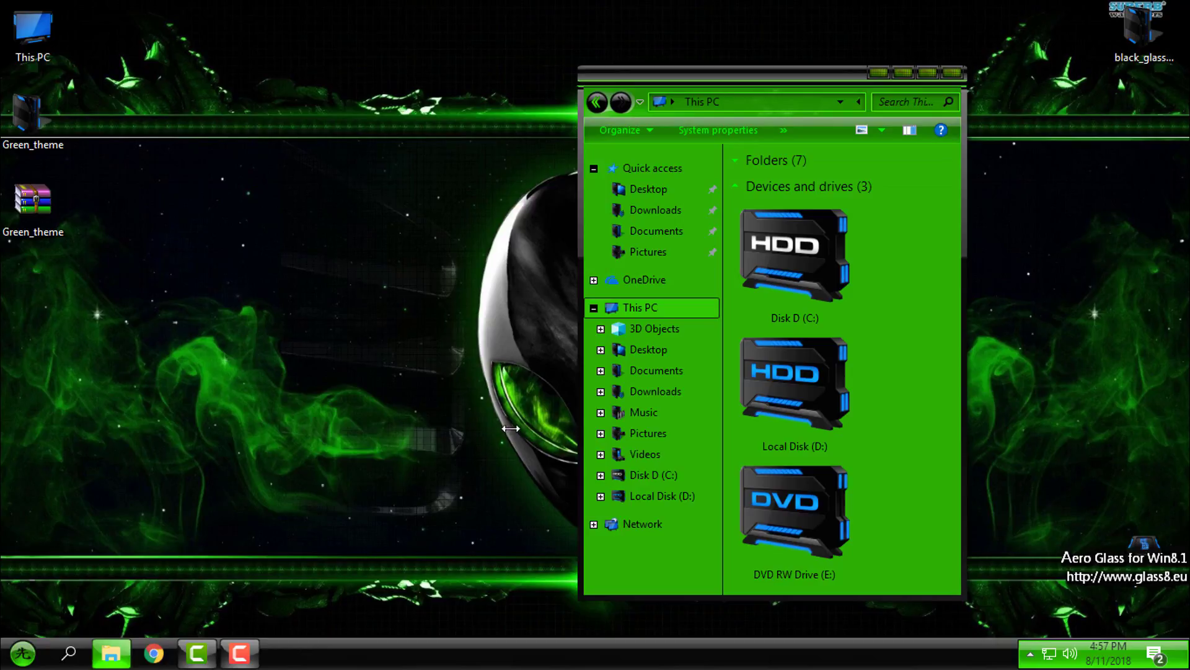
pyautogui.moveTo(511, 428); pyautogui.dragTo(301, 384)
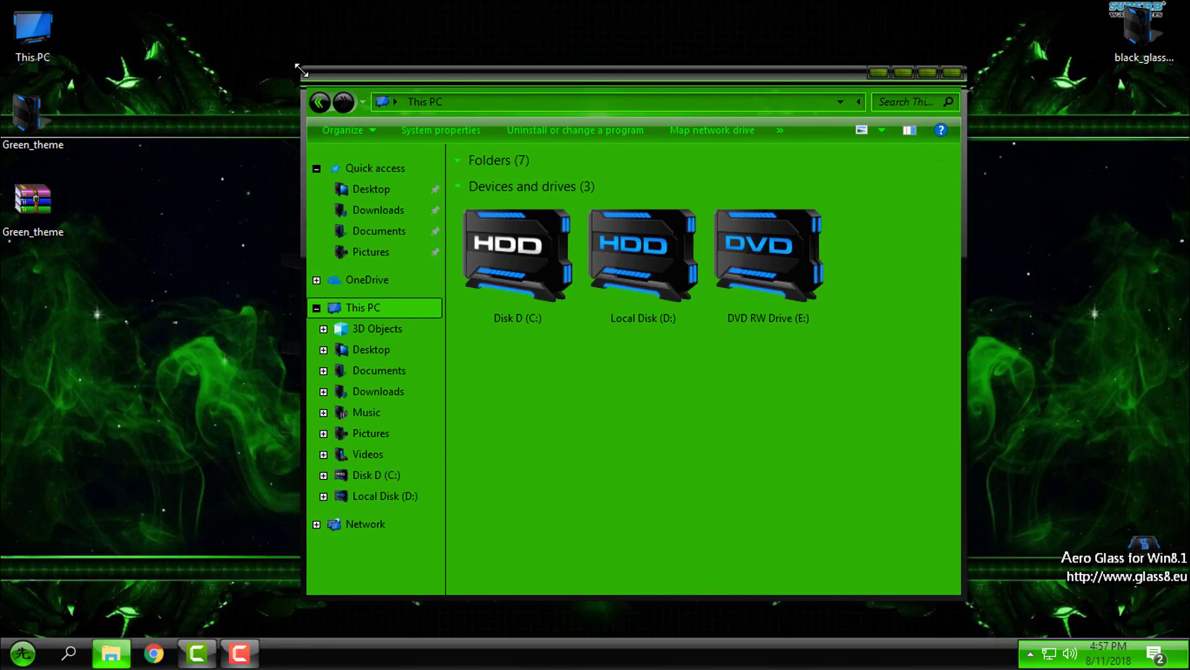
pyautogui.moveTo(301, 70); pyautogui.dragTo(218, 139)
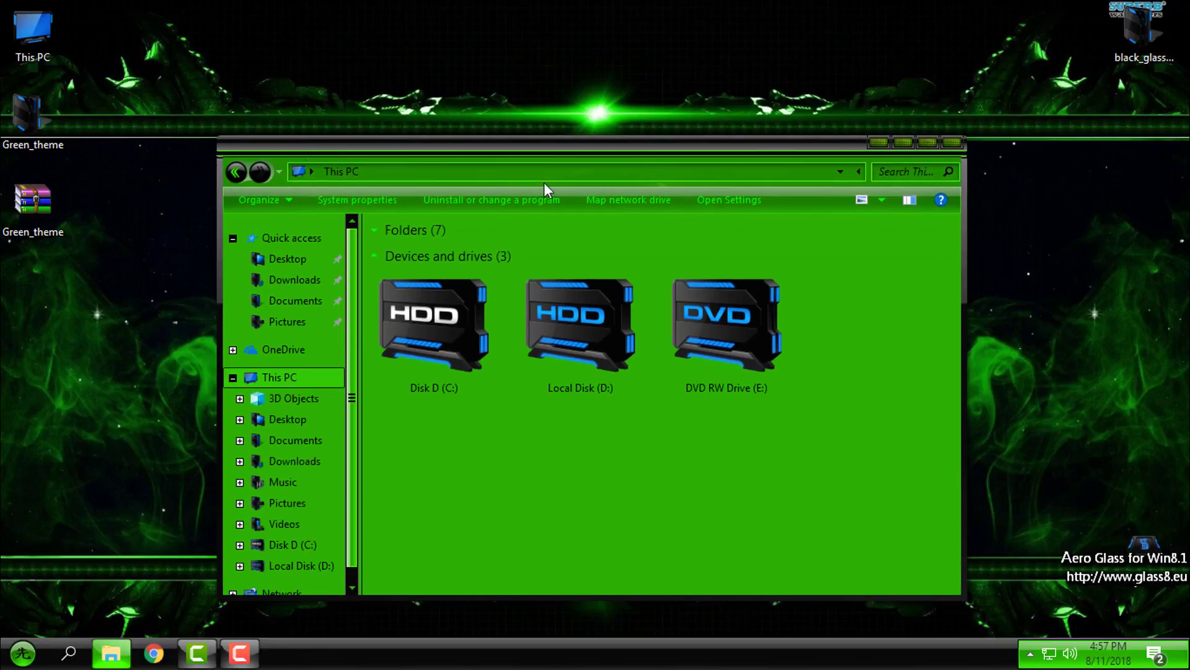
pyautogui.click(958, 144)
# Step: Open This PC with Win+E, reposition the window and select DVD RW Drive (E:)
pyautogui.click(23, 653)
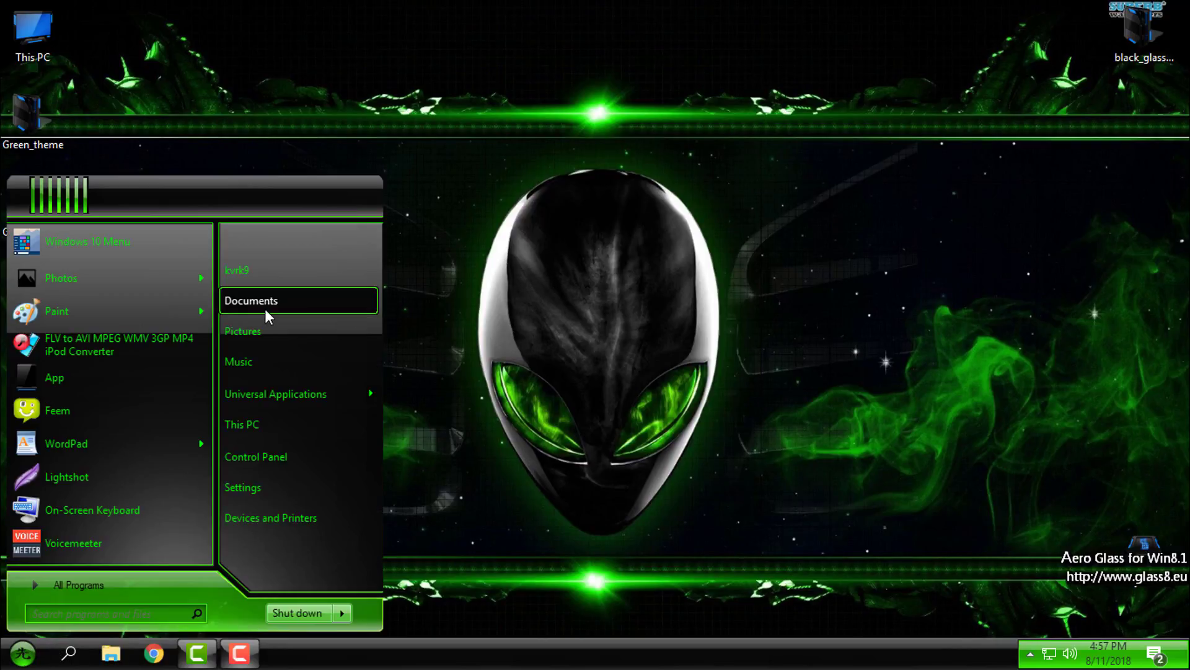
pyautogui.click(509, 411)
pyautogui.press('super+e')
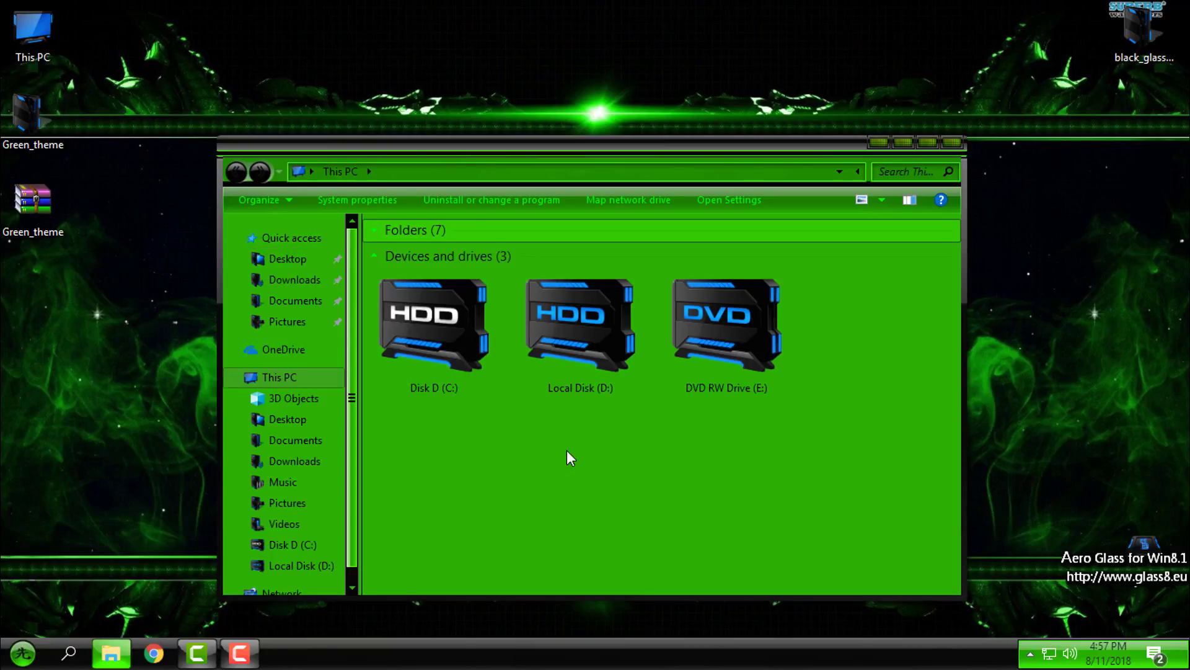
pyautogui.moveTo(608, 146); pyautogui.dragTo(624, 99)
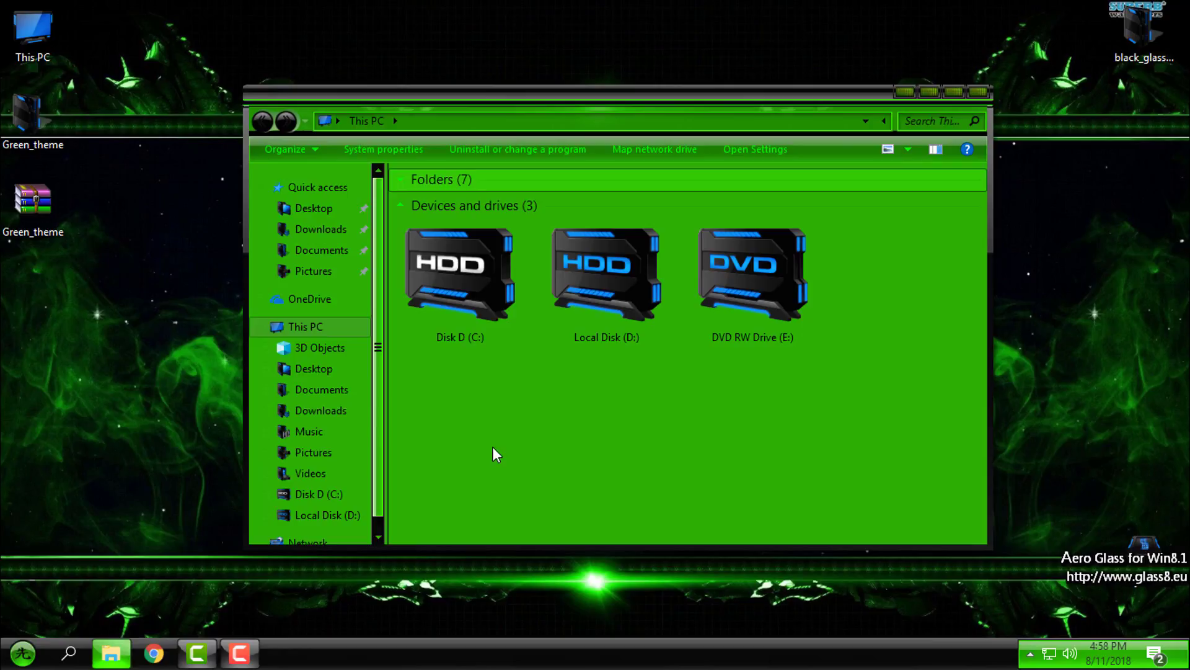
pyautogui.click(793, 274)
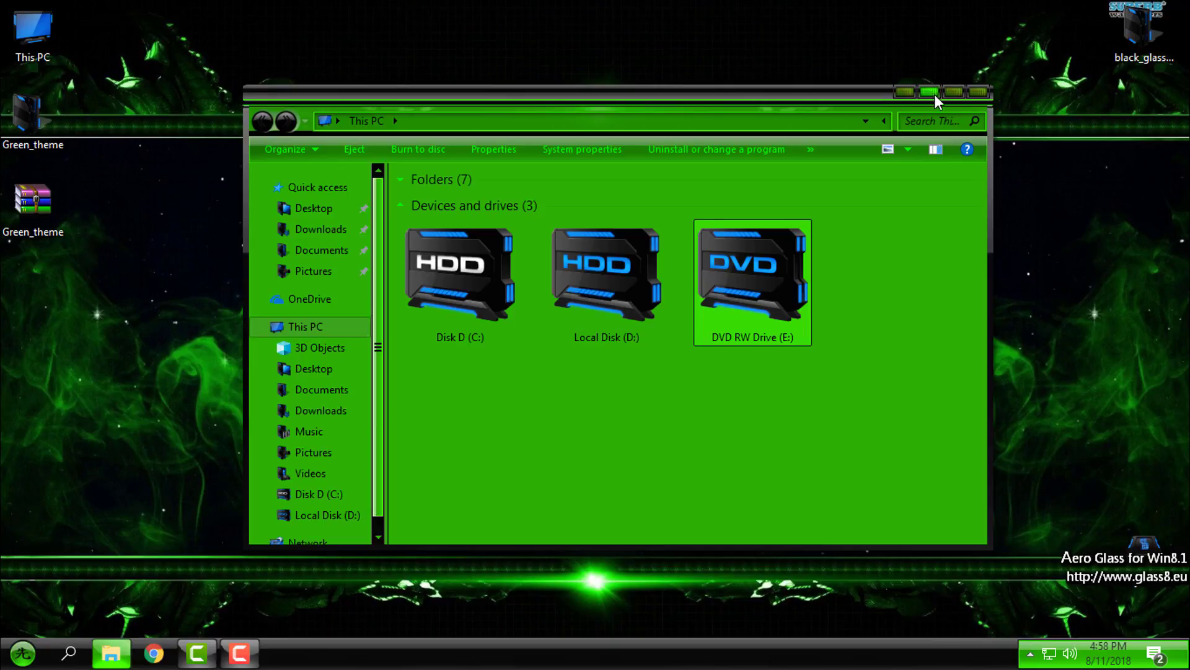
# Step: Close This PC, then view and close the green-skinned System information window
pyautogui.click(983, 92)
pyautogui.press('super')
pyautogui.rightClick(274, 430)
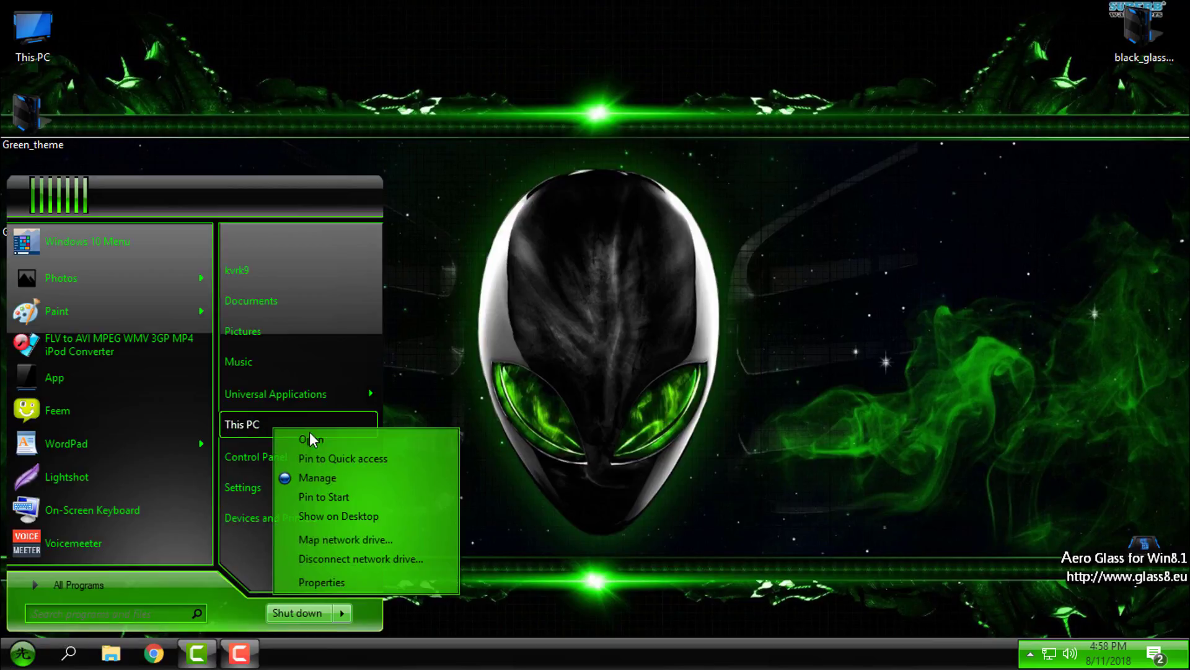
pyautogui.press('Escape')
pyautogui.click(483, 458)
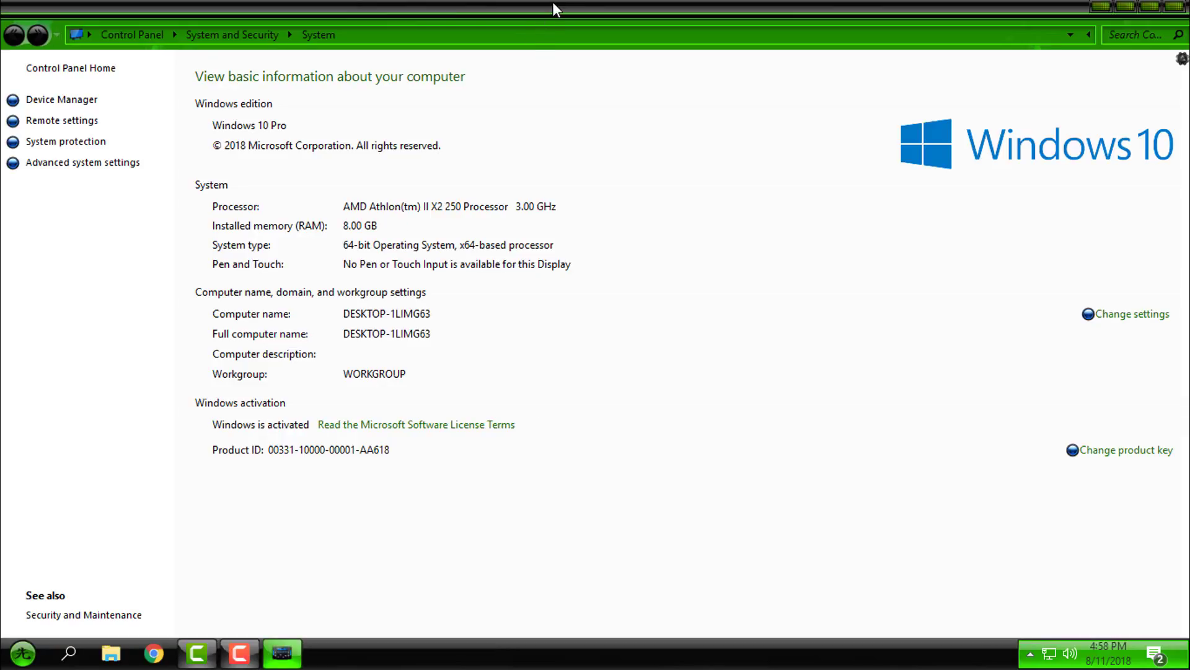
pyautogui.doubleClick(553, 2)
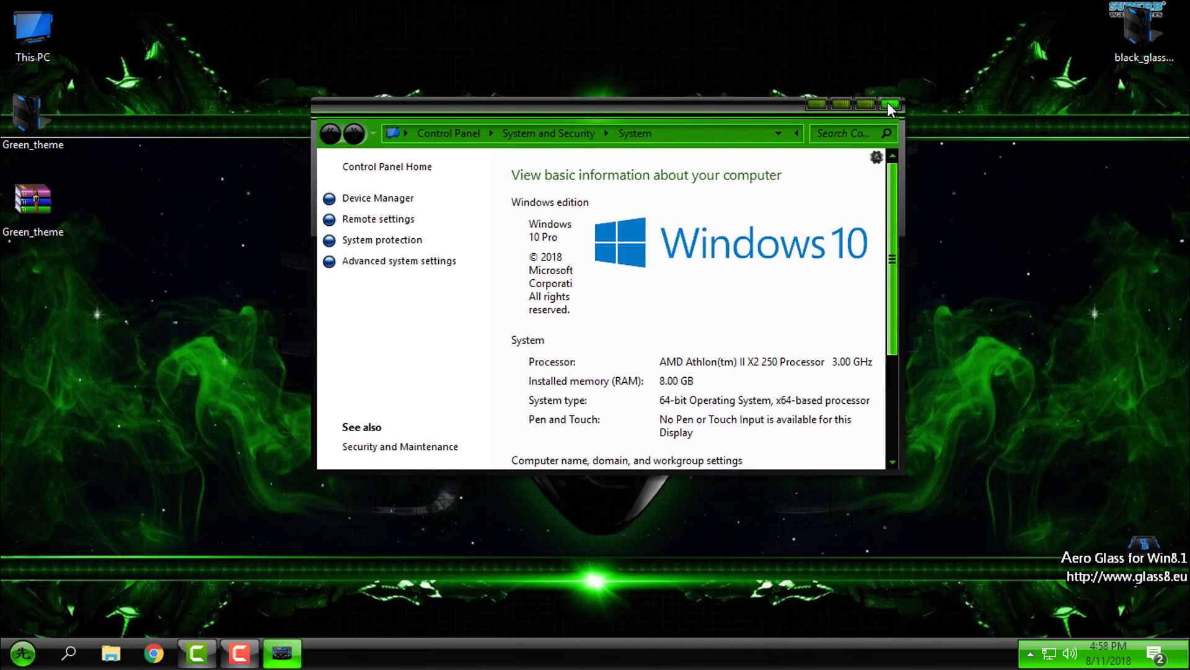
pyautogui.click(887, 102)
# Step: Open and close Control Panel from the Start menu, then refresh the desktop
pyautogui.rightClick(473, 107)
pyautogui.press('Escape')
pyautogui.click(22, 652)
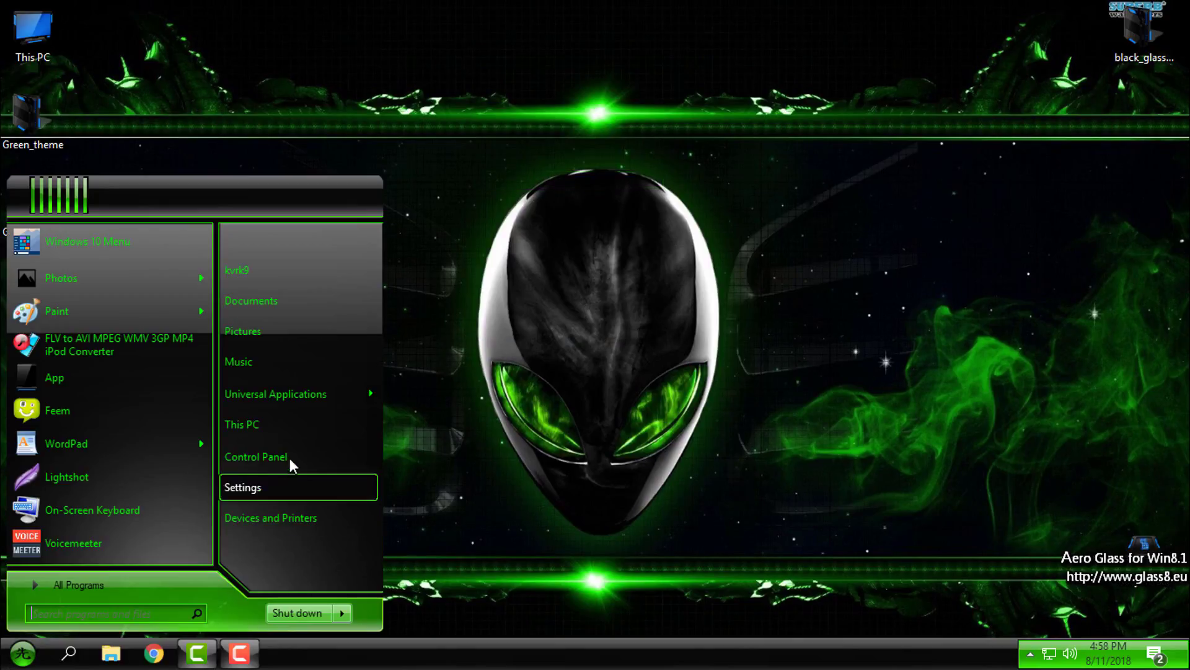
pyautogui.click(303, 459)
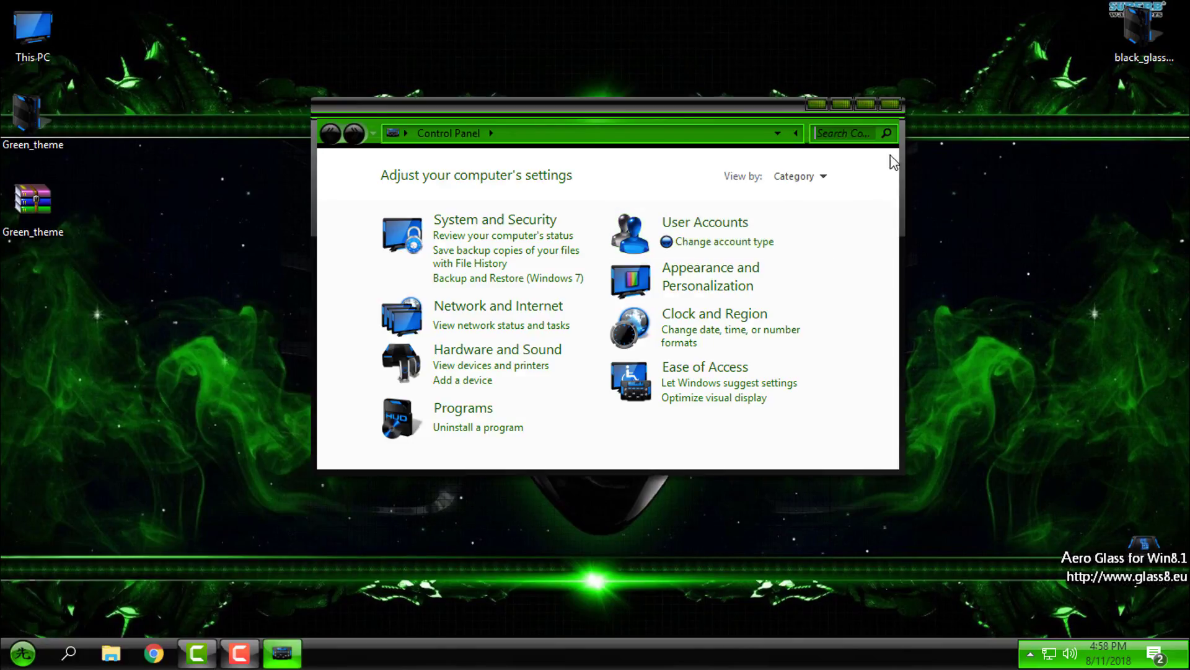
pyautogui.click(896, 107)
pyautogui.rightClick(456, 134)
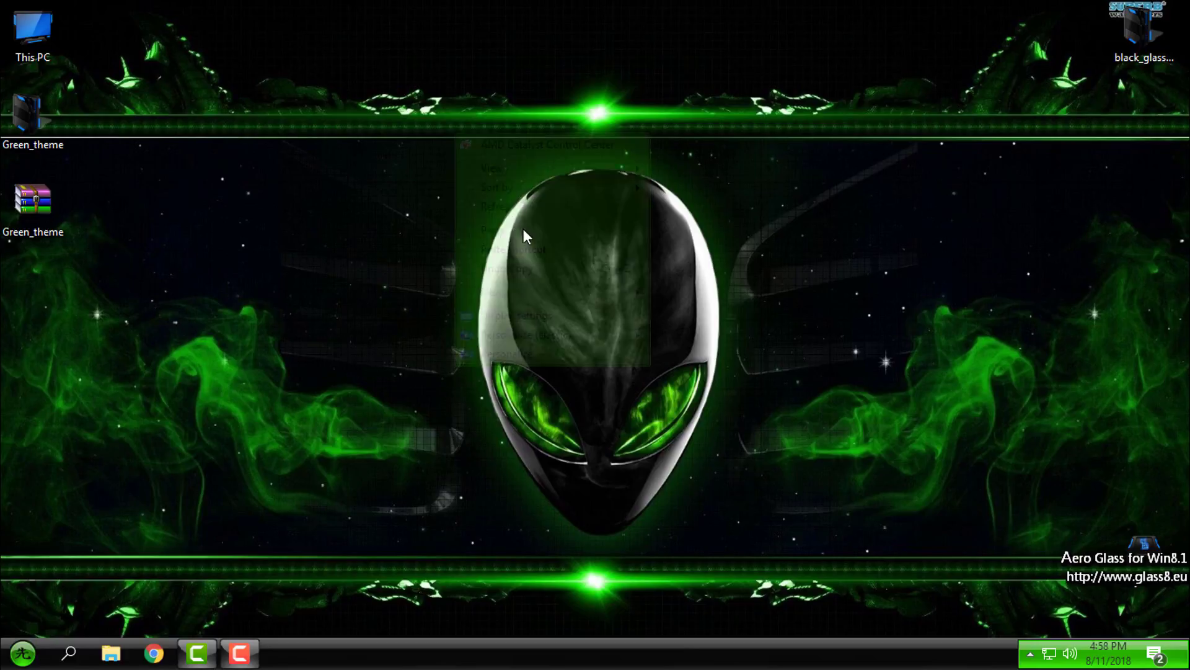
pyautogui.click(542, 205)
# Step: Reopen This PC in File Explorer, select its three drives, and roll the window up to its title bar
pyautogui.press('super')
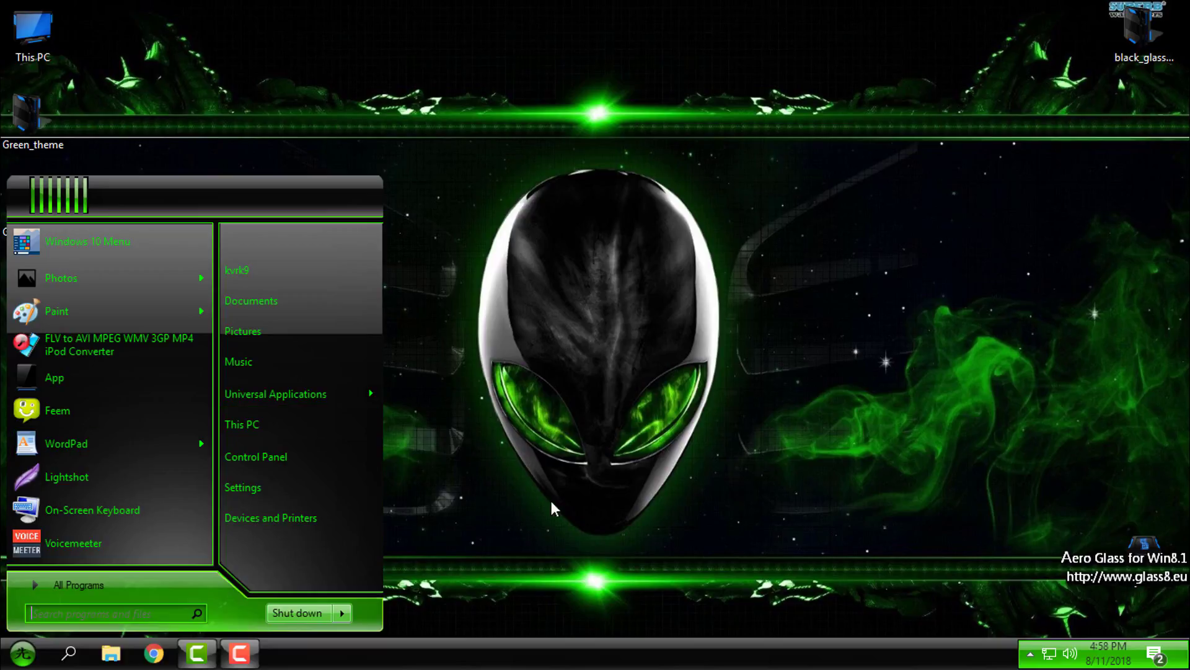
pyautogui.press('super')
pyautogui.click(111, 651)
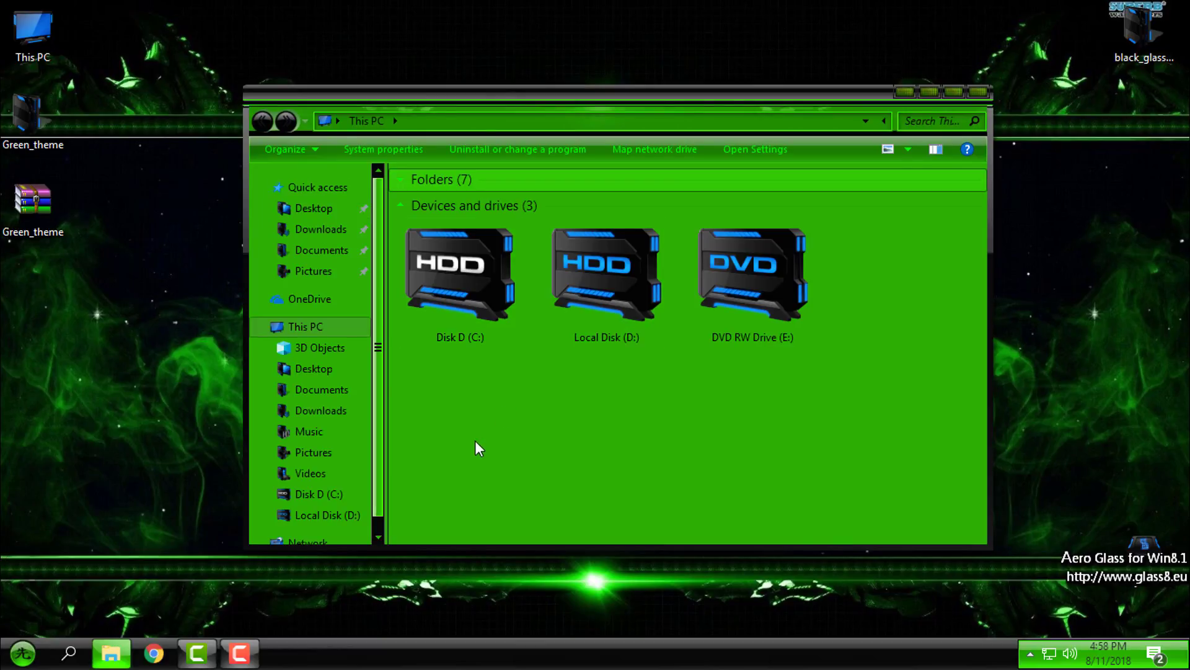
pyautogui.moveTo(474, 458); pyautogui.dragTo(719, 385)
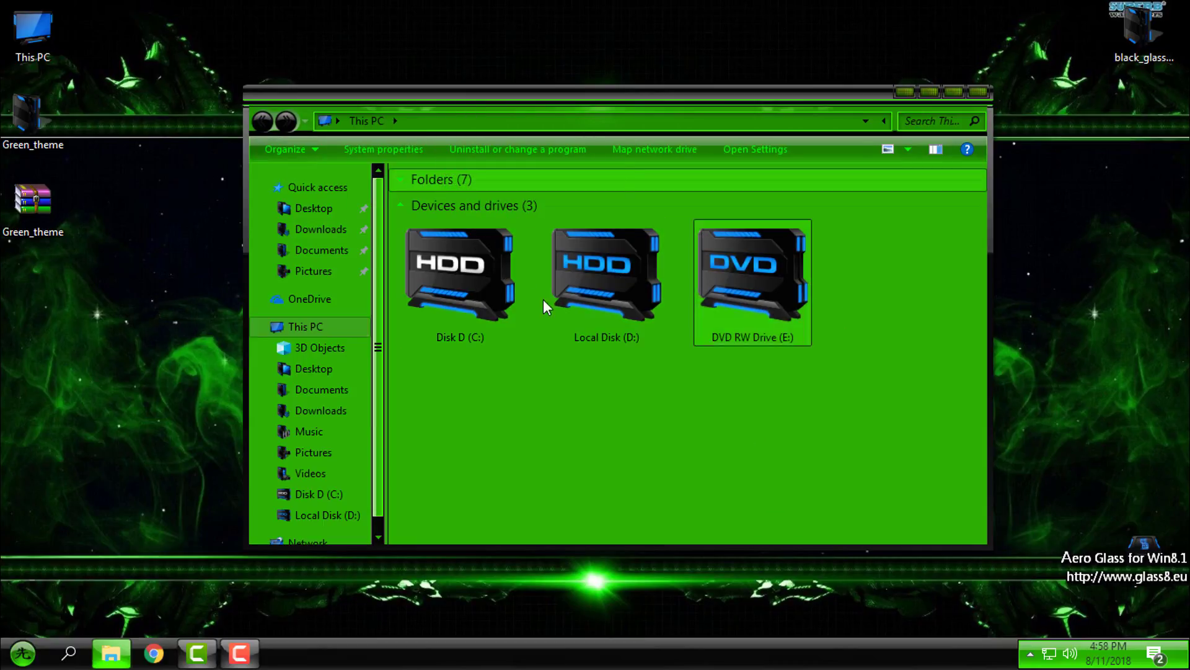
pyautogui.click(958, 92)
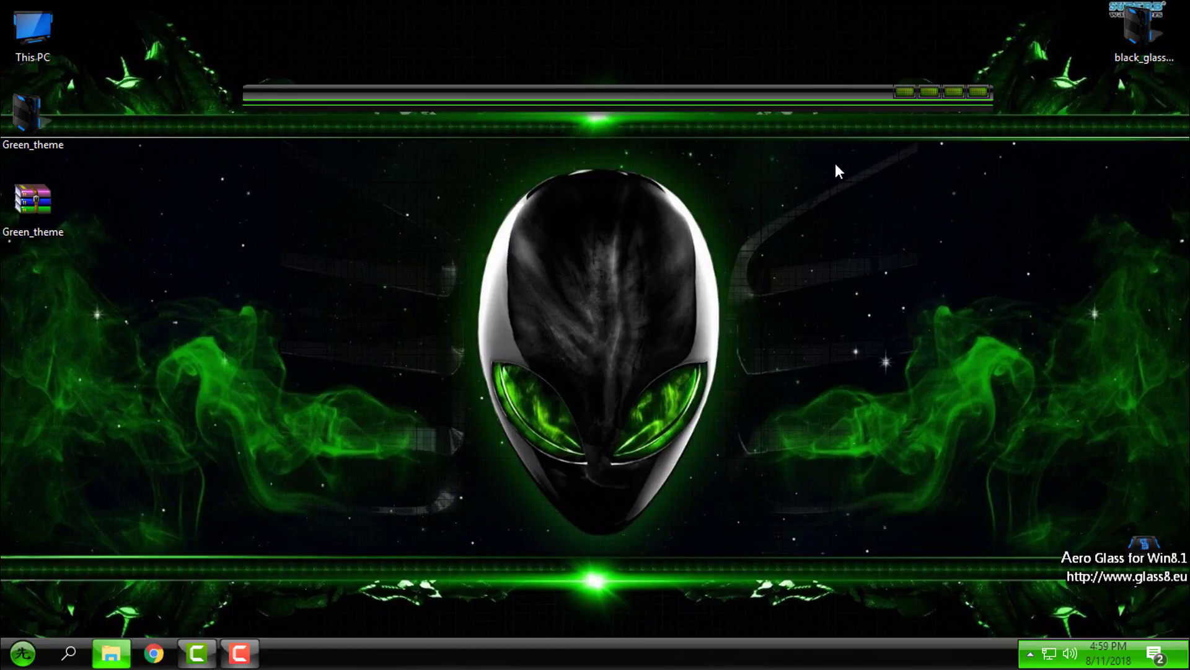
# Step: Unroll and close the This PC window, then refresh the desktop
pyautogui.click(964, 90)
pyautogui.click(973, 88)
pyautogui.rightClick(857, 113)
pyautogui.click(884, 185)
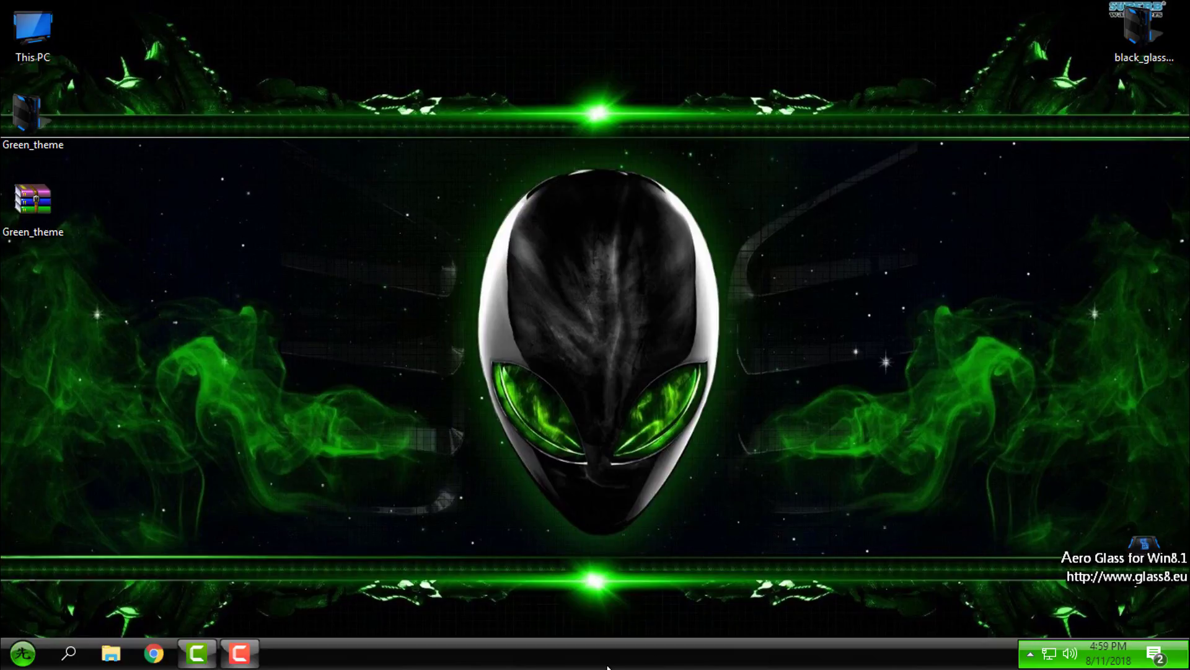
# Step: Reveal the dock, then open and dismiss the green-skinned Start menu
pyautogui.moveTo(608, 667)
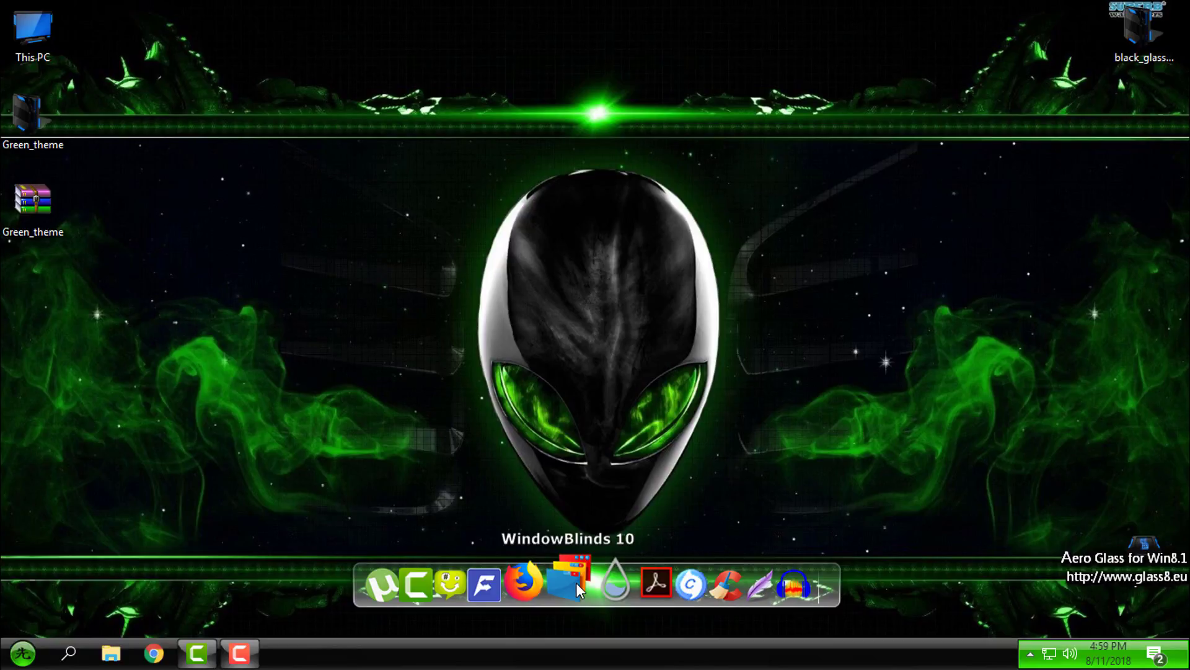
pyautogui.click(23, 653)
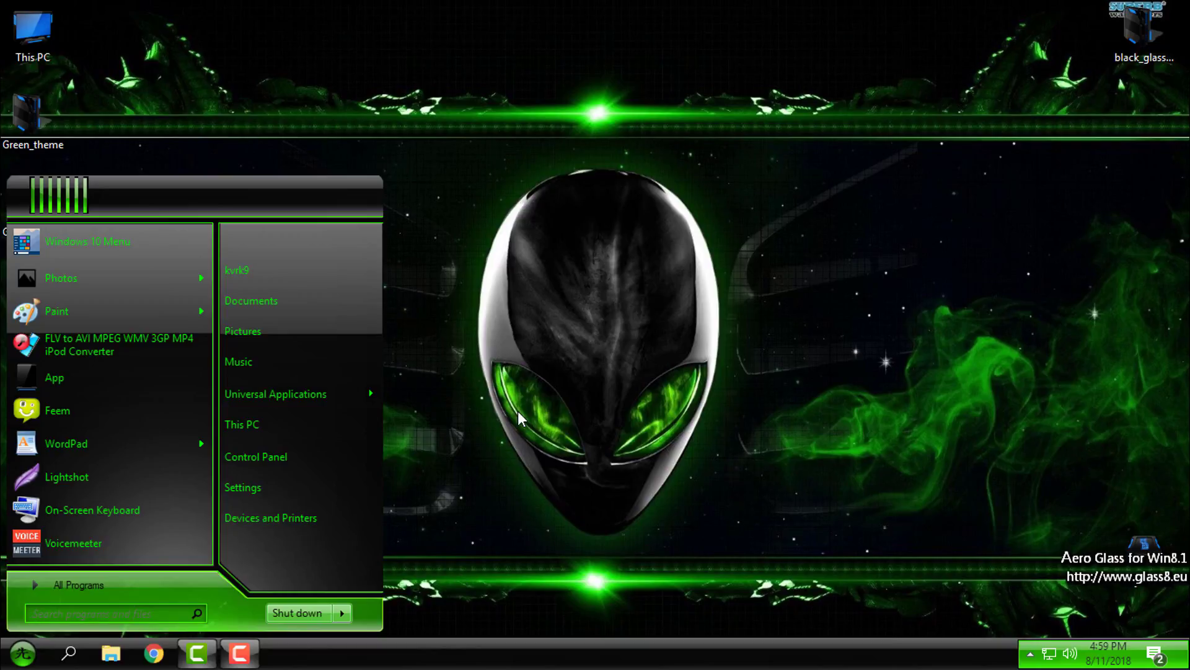
pyautogui.click(666, 320)
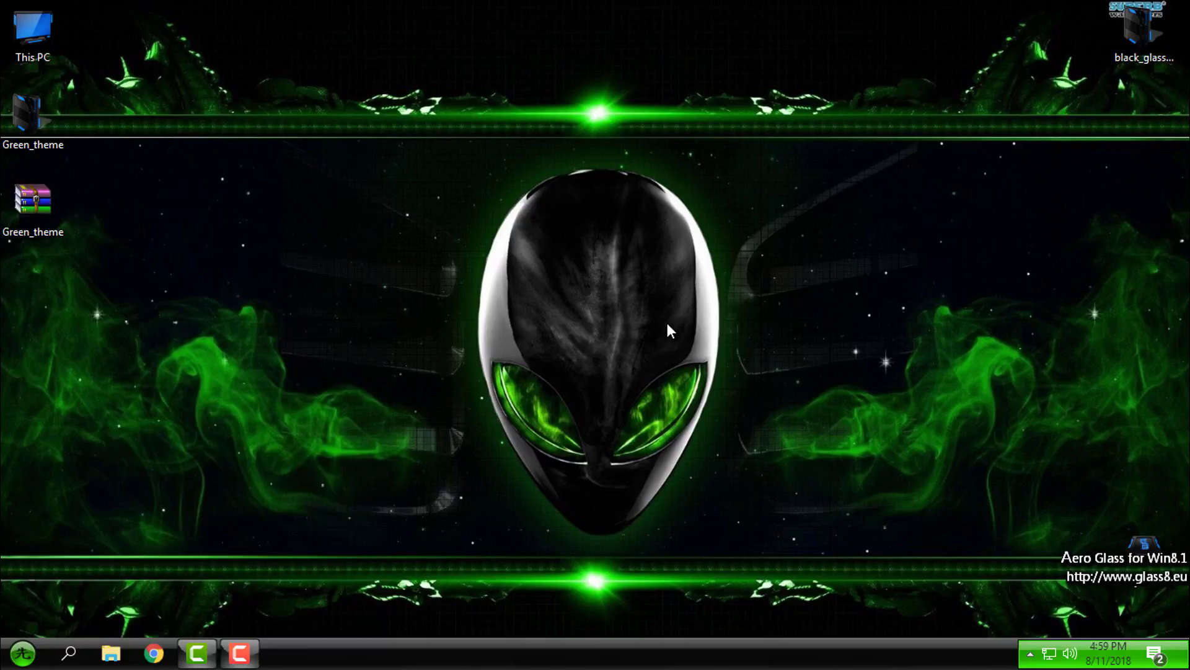